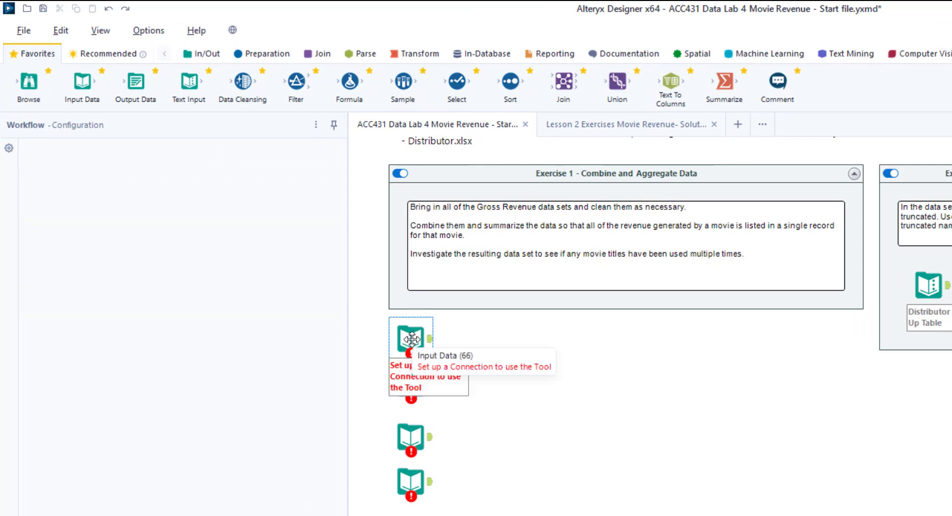
Connect the first Input Data tool to 2019 Gross Revenue.xlsx from the ACC 431 Data Lab 4 and 5 folder, using Sheet1
left_click(411, 339)
left_click(179, 179)
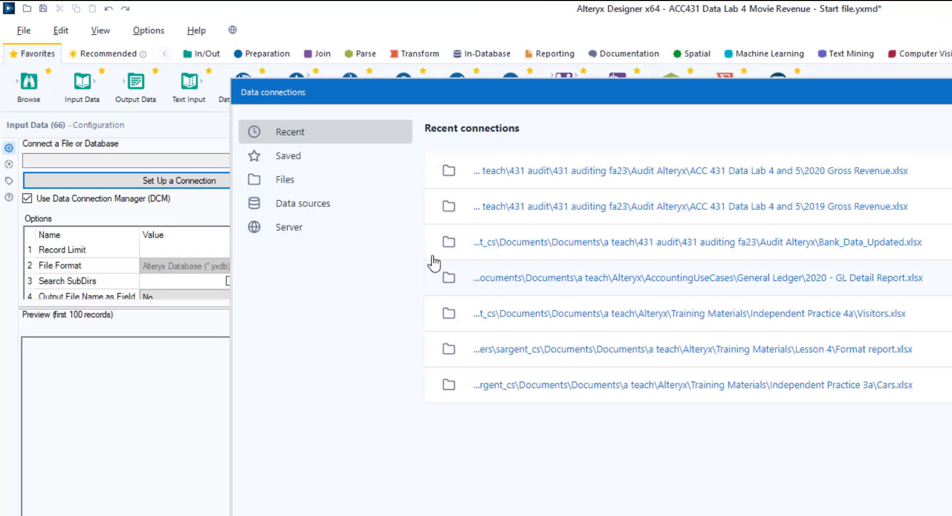
left_click(277, 180)
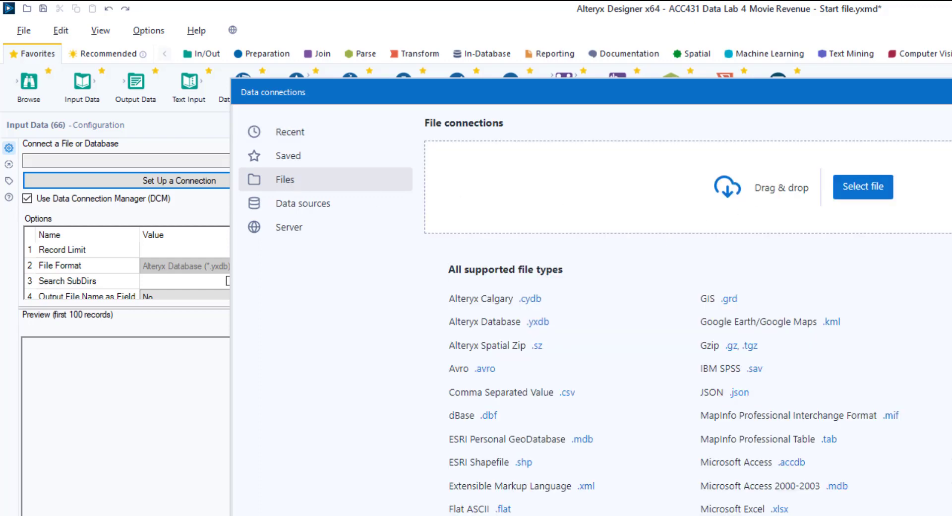
key("alt+Tab")
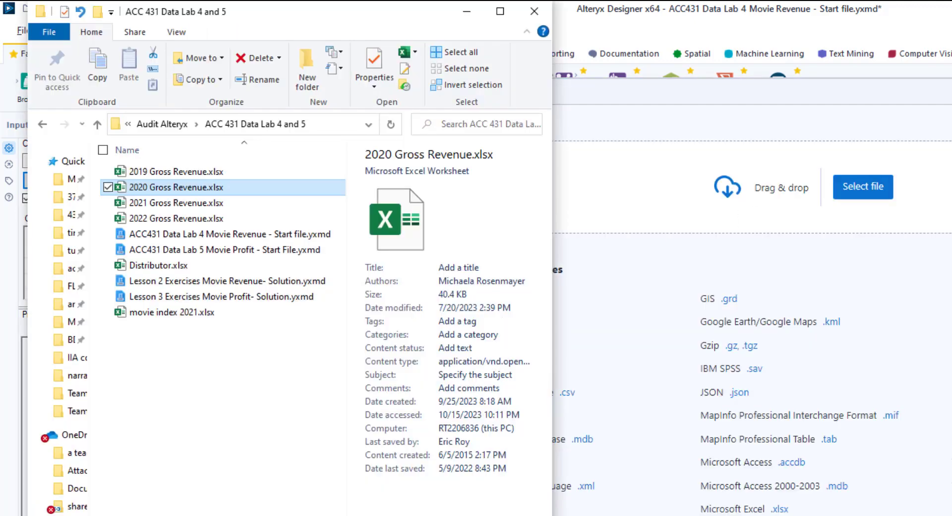
left_click(168, 173)
left_click_drag(168, 172, 763, 221)
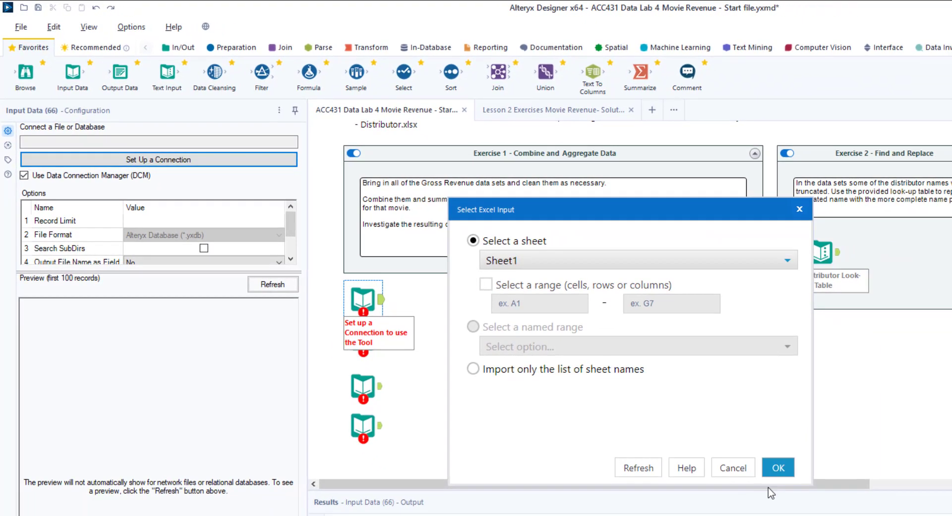
left_click(778, 466)
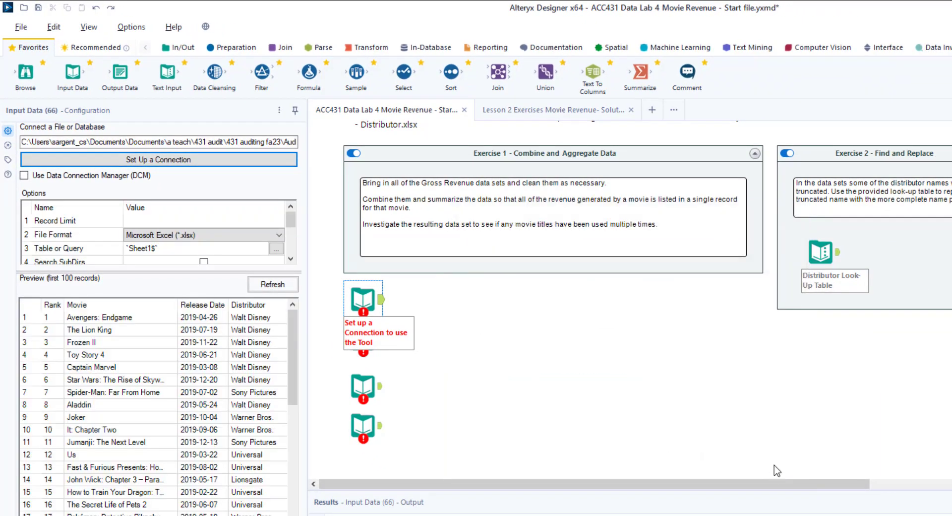
left_click(449, 341)
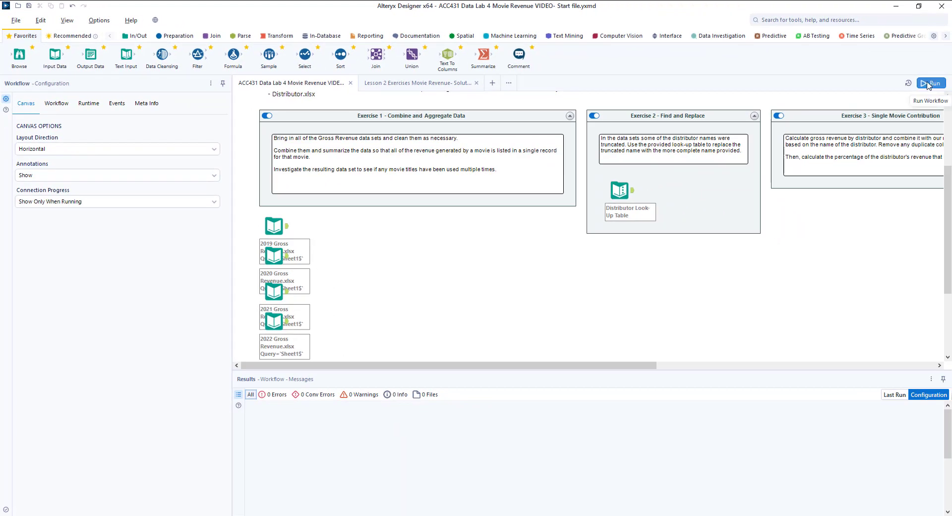
Run the workflow and examine the output records and fields of the 2019 and 2021 Gross Revenue inputs
left_click(929, 84)
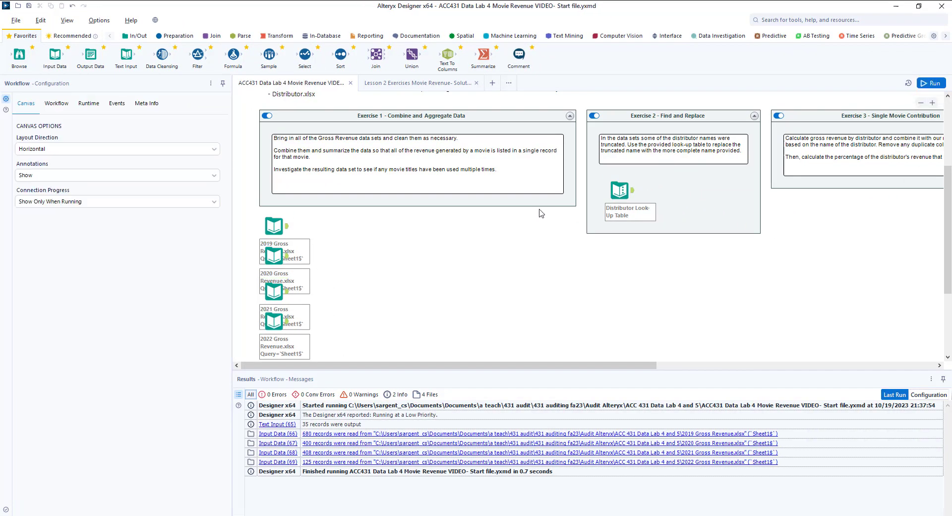
left_click(287, 227)
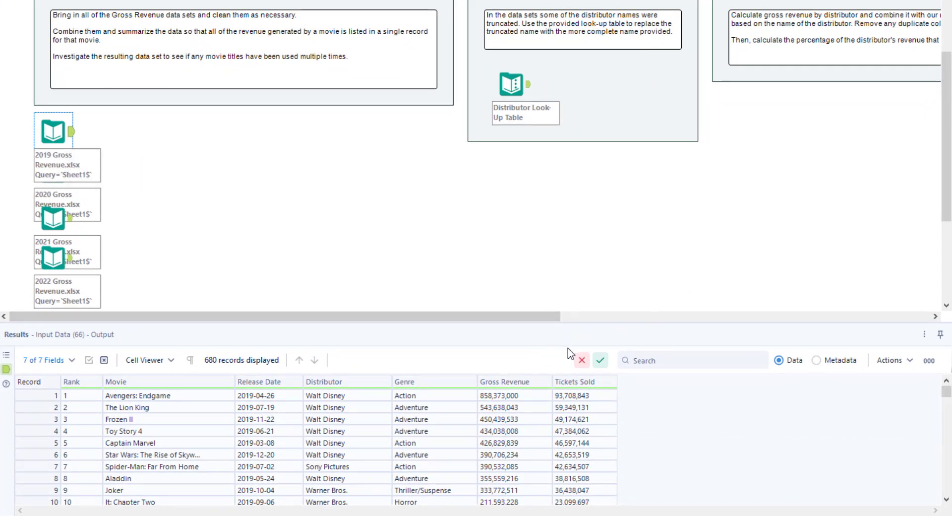
left_click(72, 223)
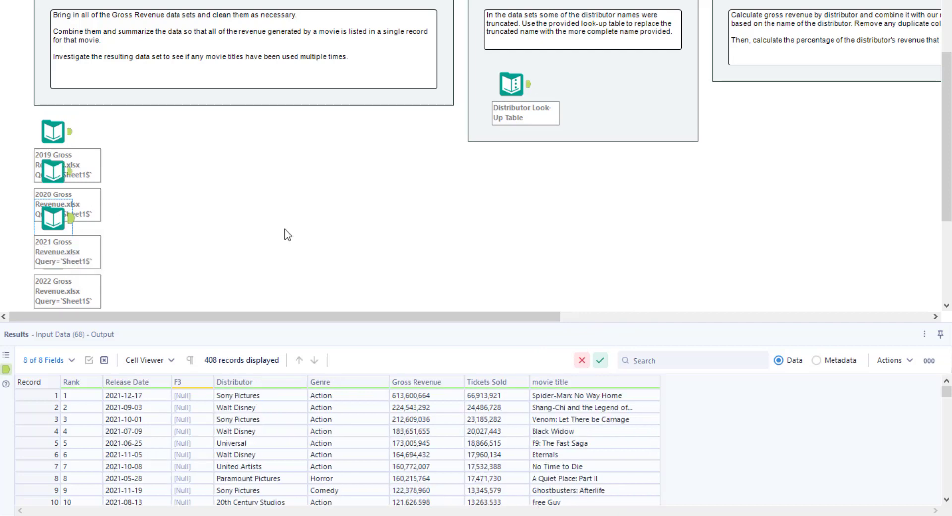
scroll(328, 225, "down", 1)
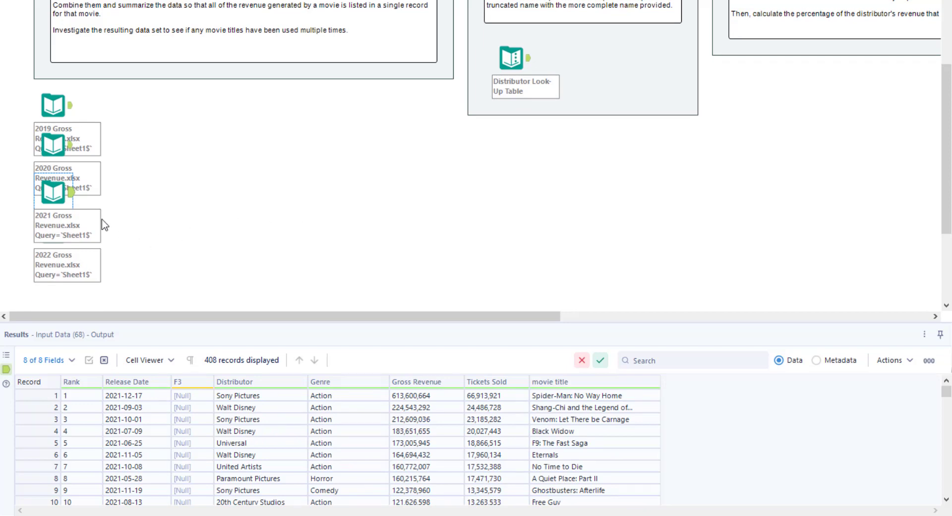
key("ctrl+r")
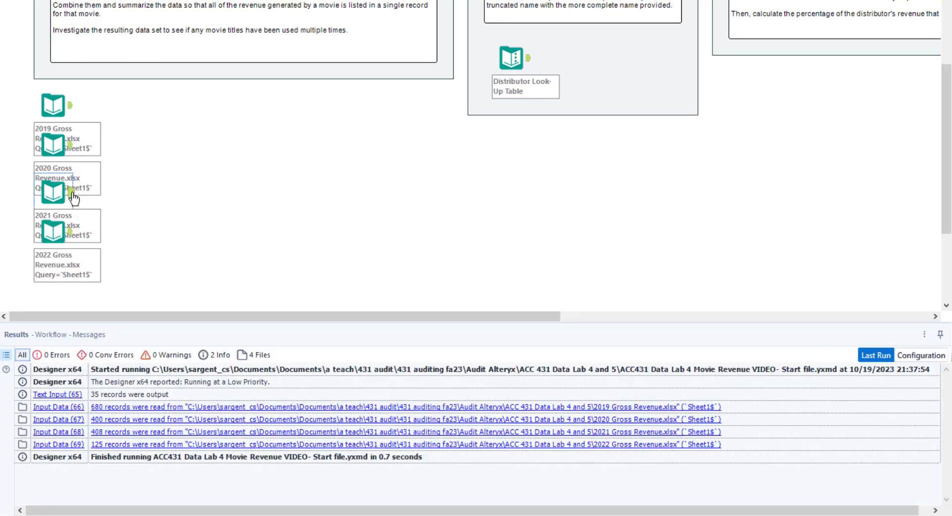
left_click(72, 193)
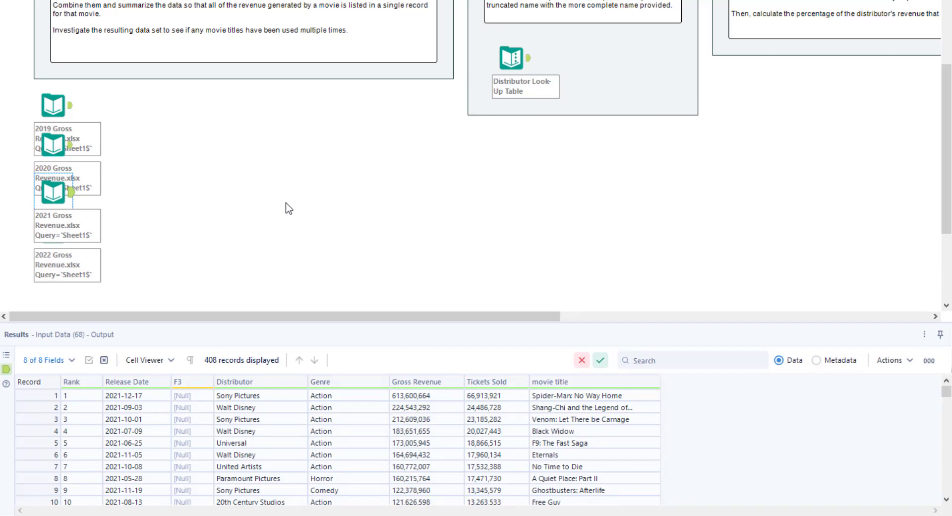
Examine the output records and fields of the 2022 Gross Revenue input for data that needs cleaning
left_click(64, 246)
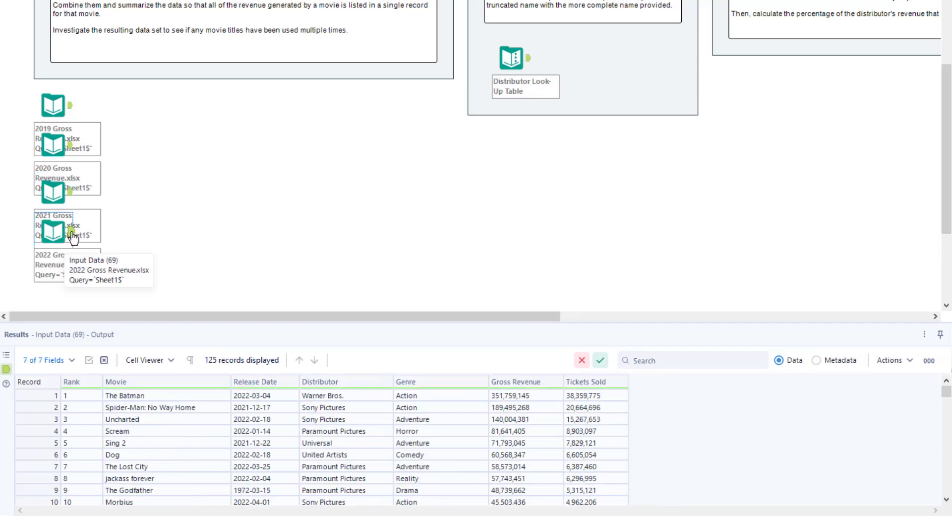
left_click(73, 233)
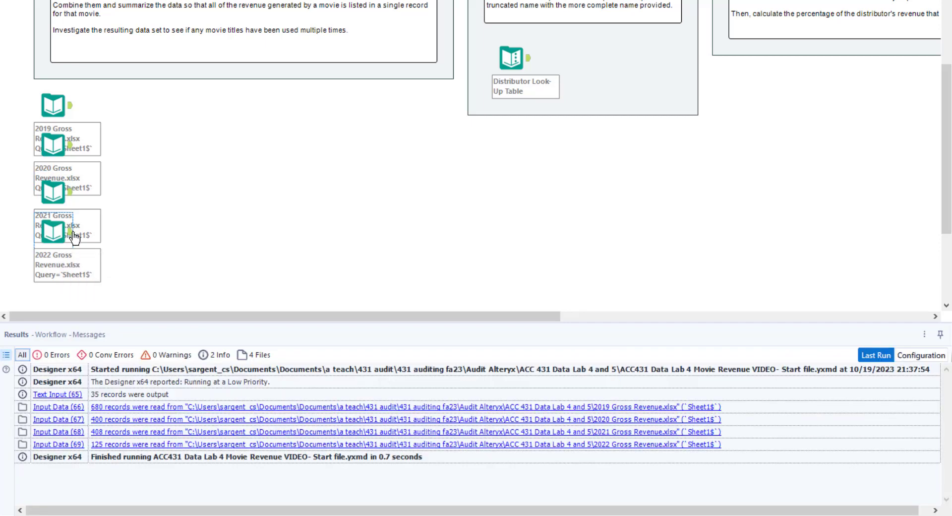
left_click(74, 233)
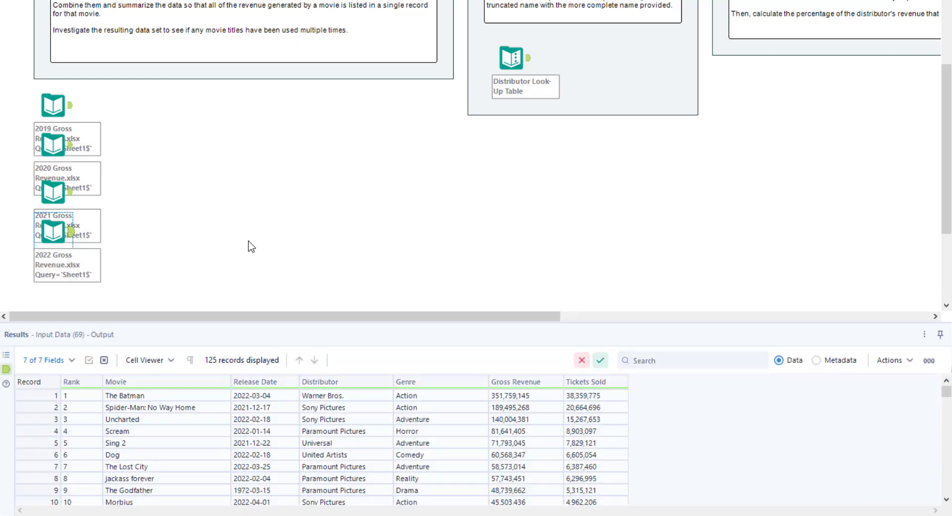
scroll(289, 421, "down", 5)
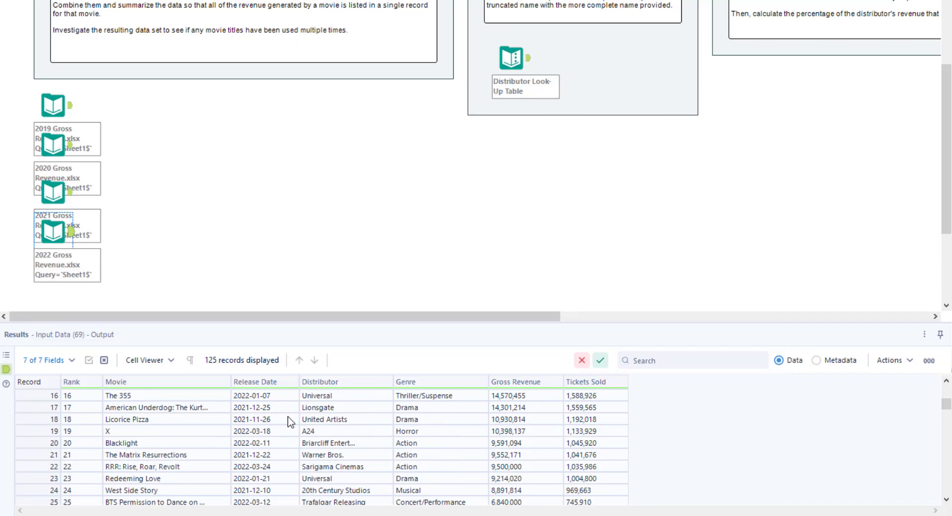
scroll(290, 422, "down", 17)
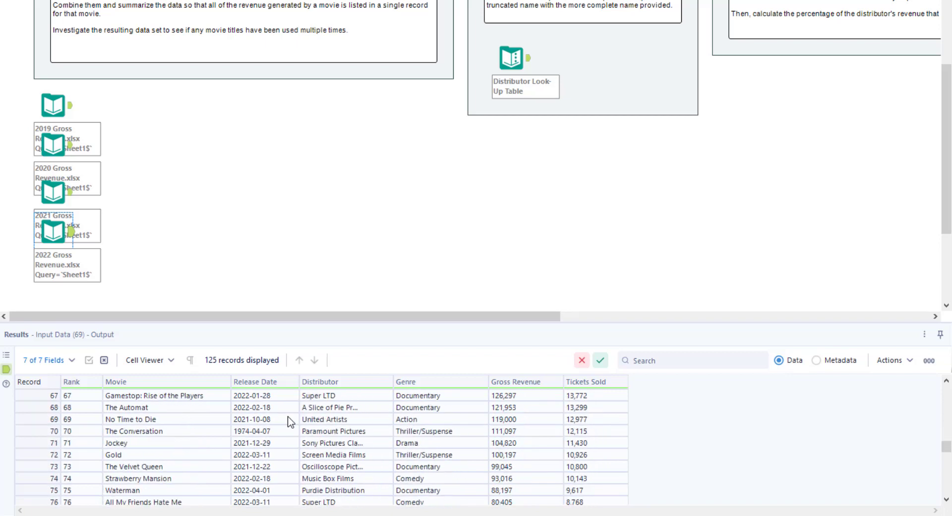
scroll(290, 422, "down", 5)
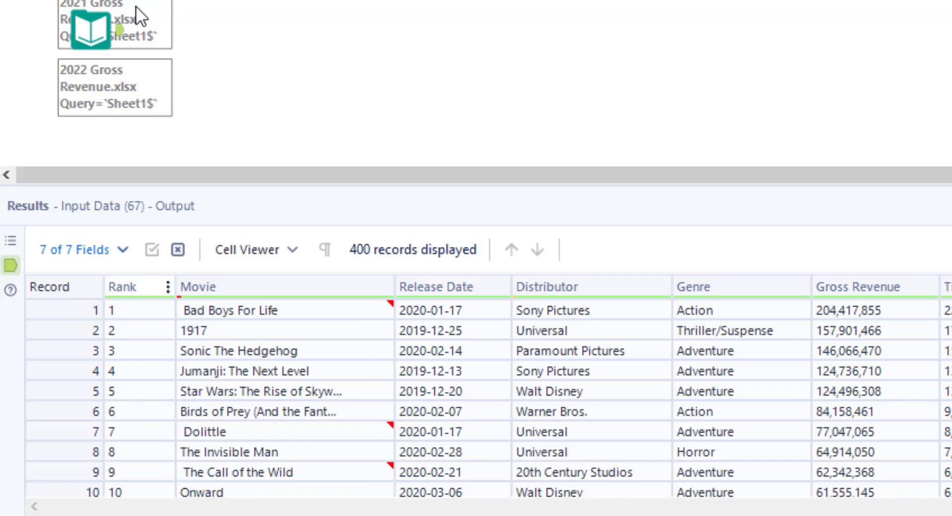
left_click(94, 34)
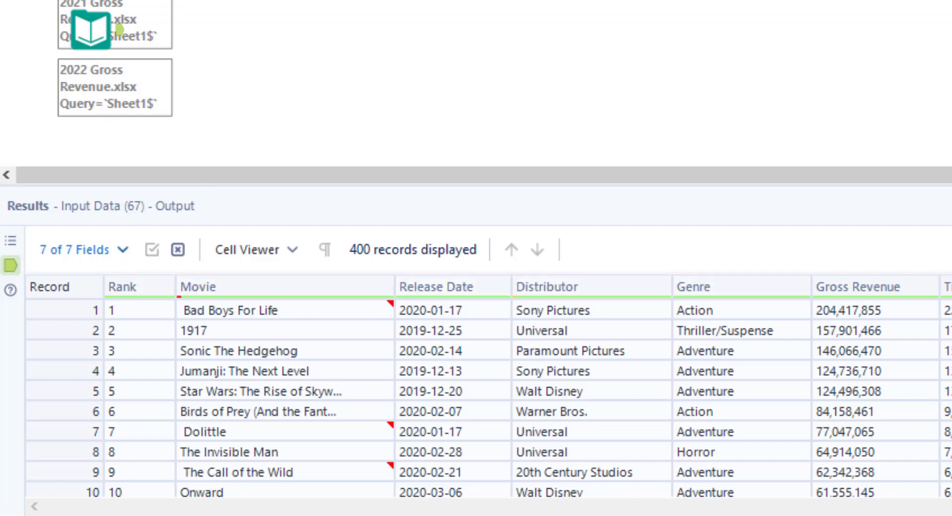
left_click(123, 34)
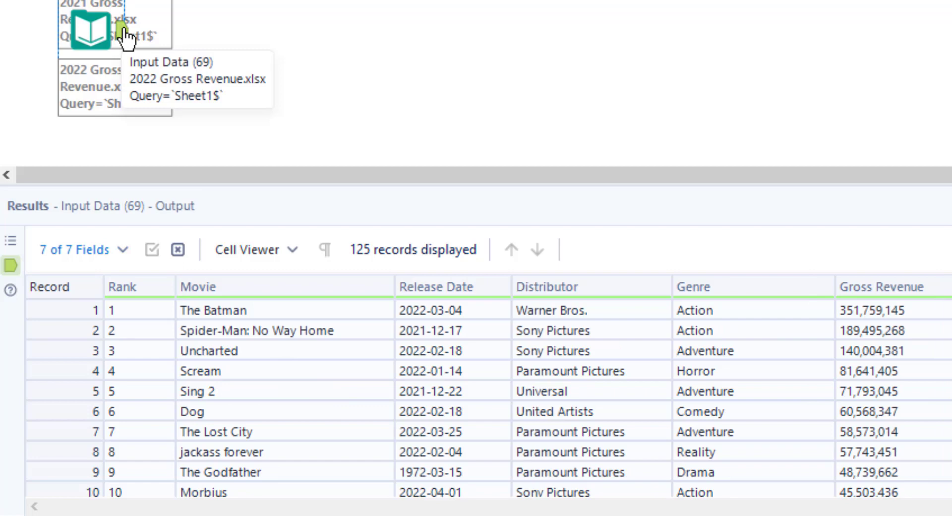
left_click(124, 0)
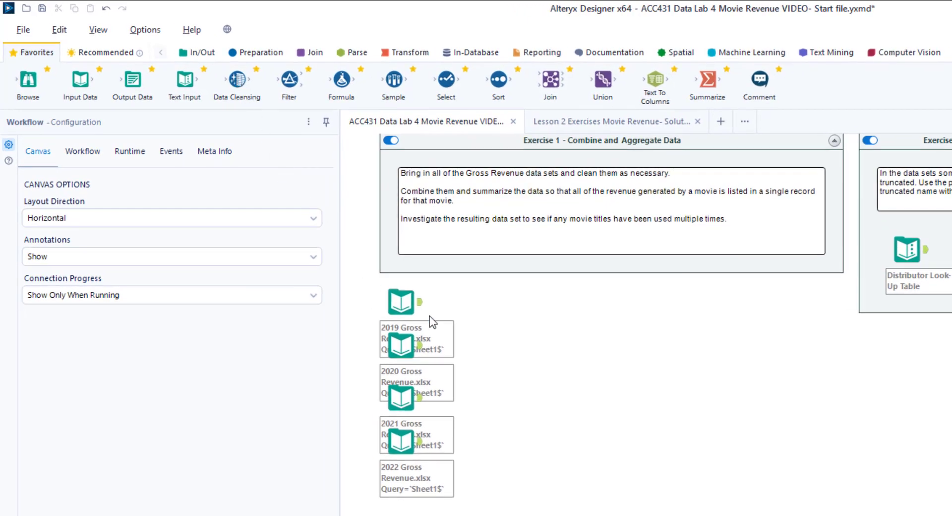
Add a Data Cleansing tool to the 2020 Gross Revenue input, with null replacement off for string and numeric fields
left_click_drag(237, 79, 499, 346)
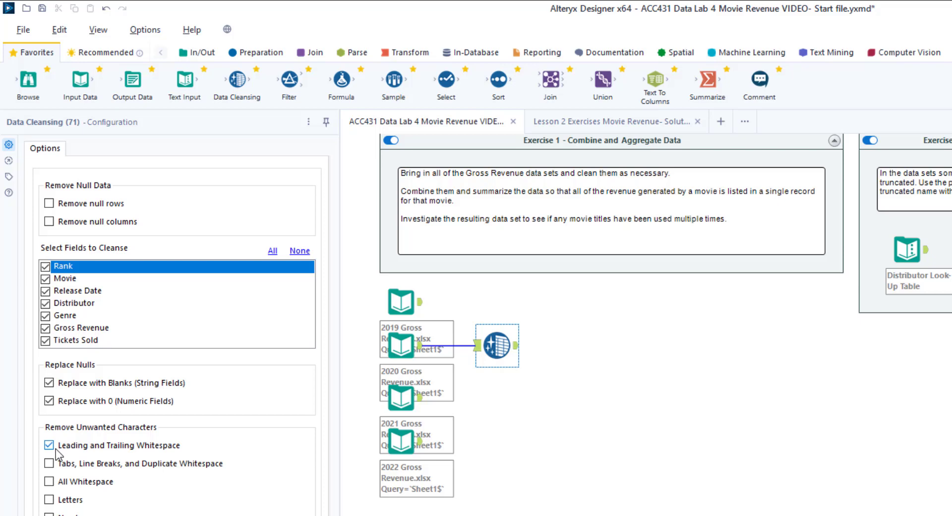
left_click(49, 399)
left_click(49, 382)
left_click(693, 339)
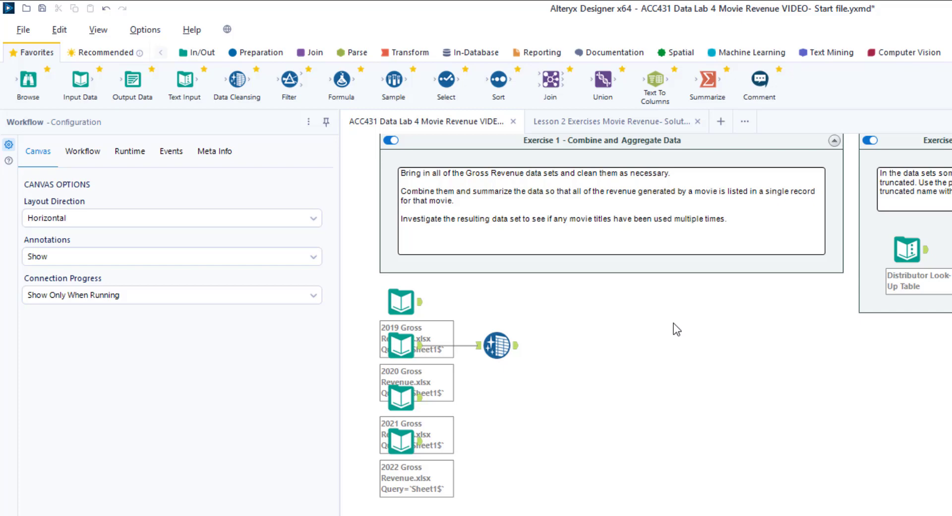
Add a Select tool, remove its connection to the 2022 Gross Revenue input, and connect it to the 2021 Gross Revenue input
left_click_drag(446, 80, 502, 440)
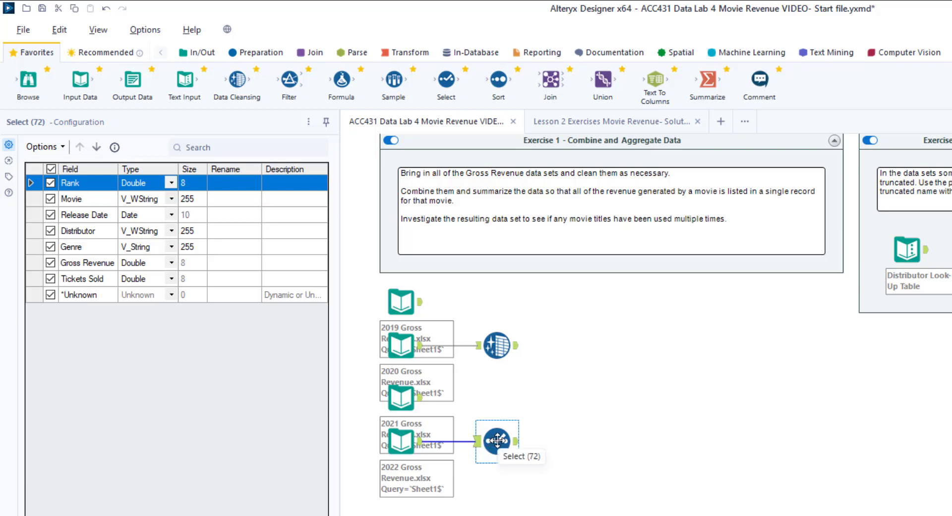
left_click_drag(488, 446, 488, 412)
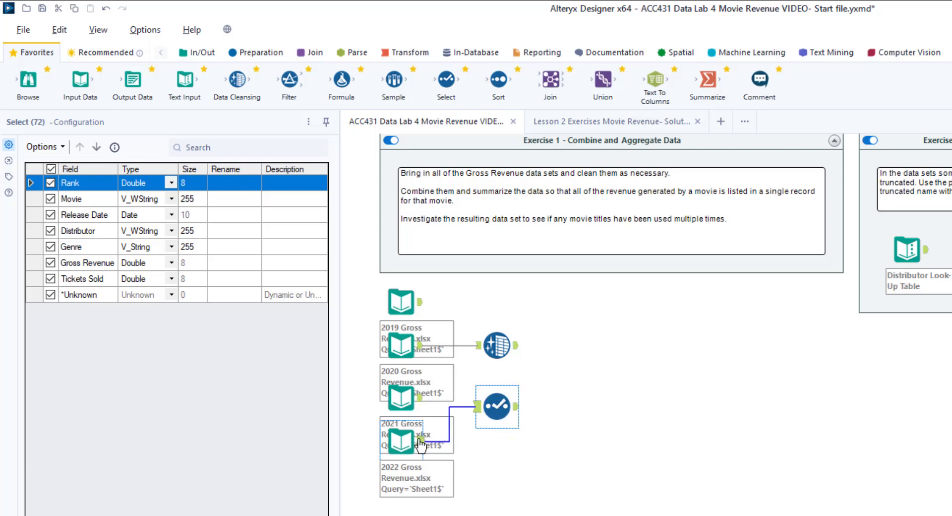
left_click(438, 440)
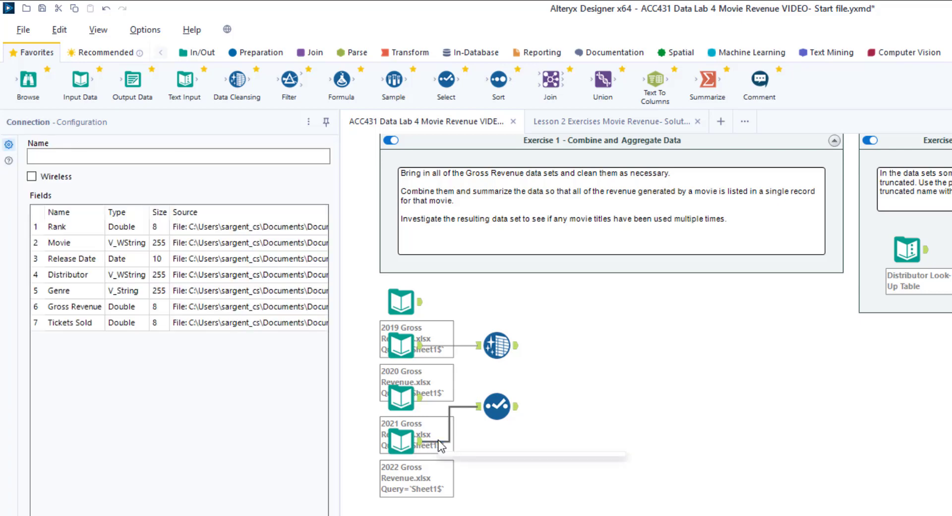
key("Delete")
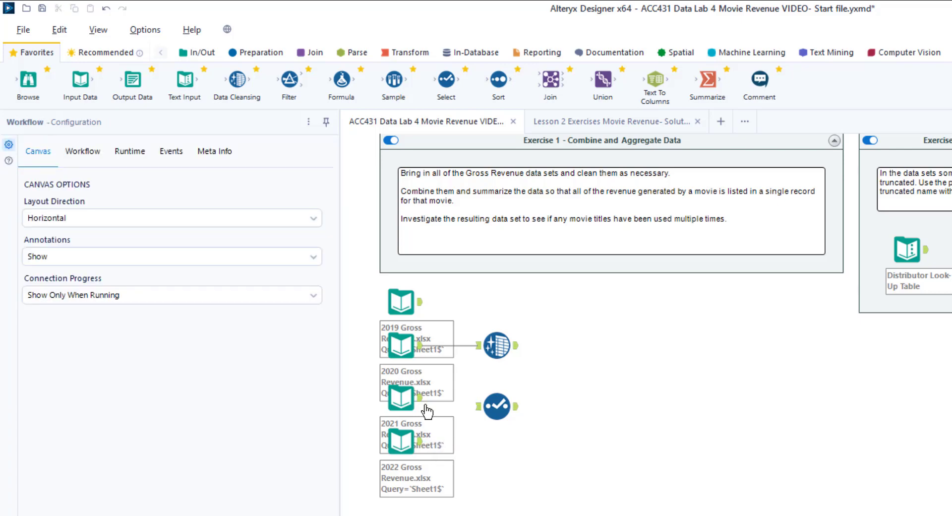
left_click_drag(420, 397, 500, 397)
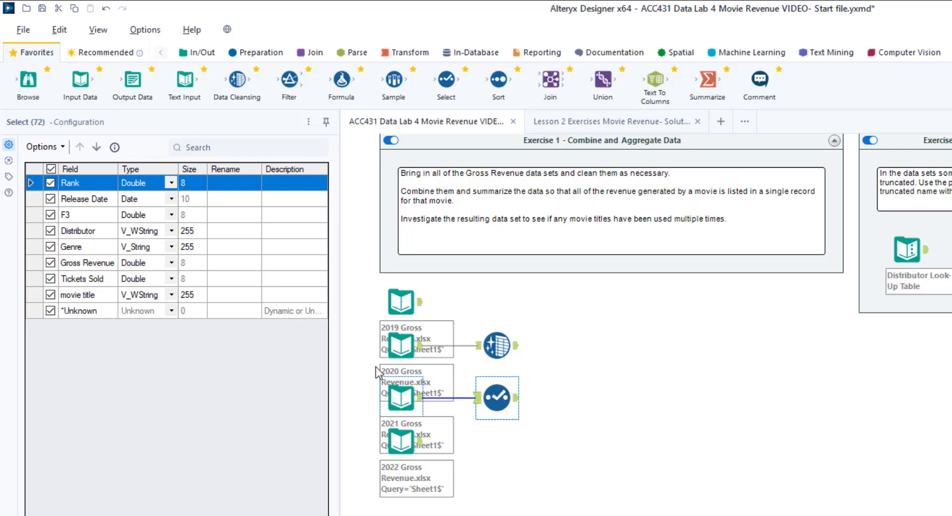
Rename the movie title field to Movie in the Select tool for the 2021 data
left_click(239, 294)
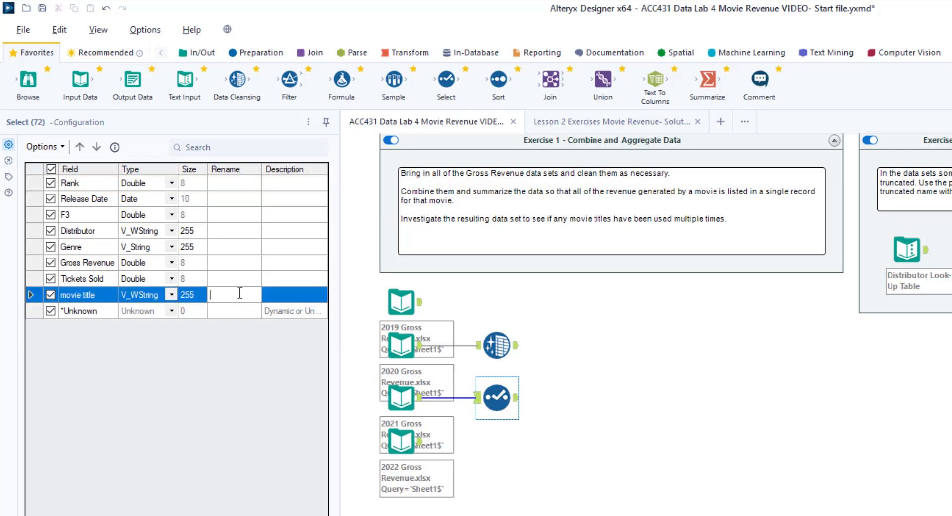
type("Movie")
left_click(651, 385)
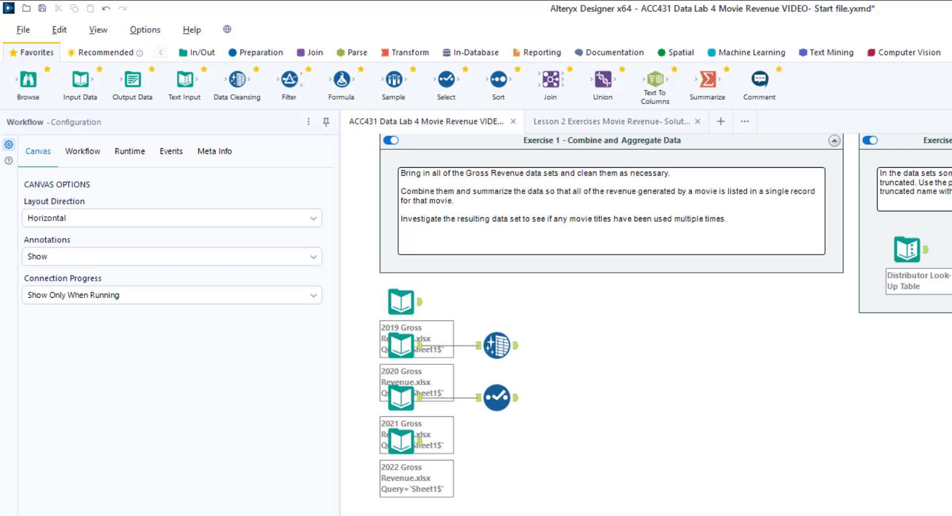
Run the workflow and check the output records of the Data Cleansing and Select tools
key("ctrl+r")
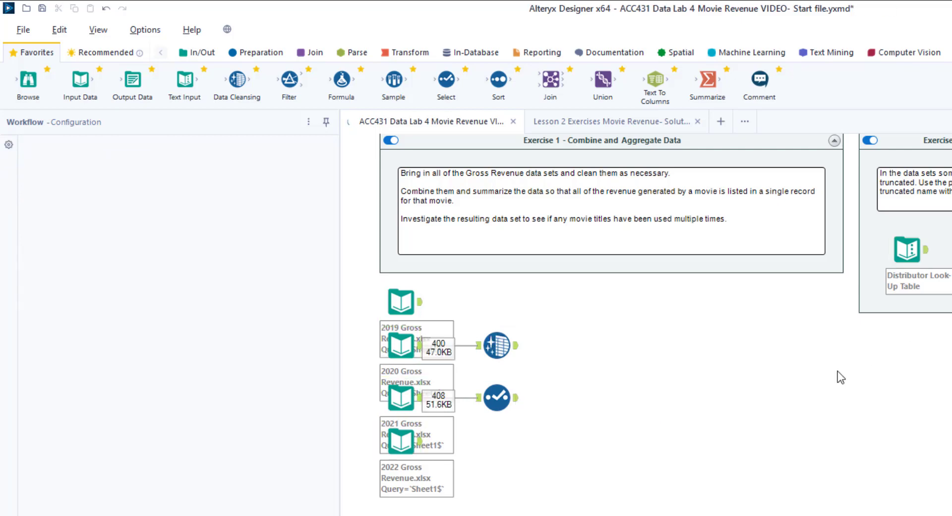
left_click(515, 347)
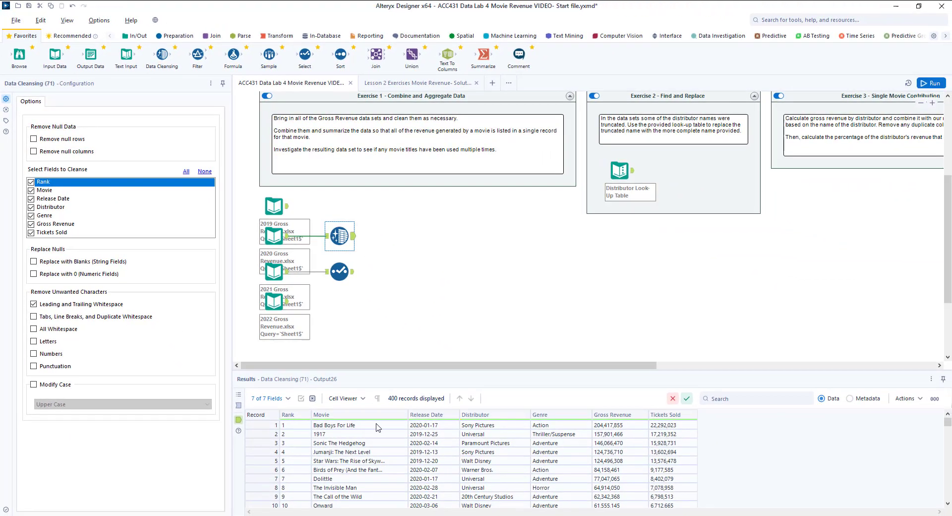
left_click(340, 272)
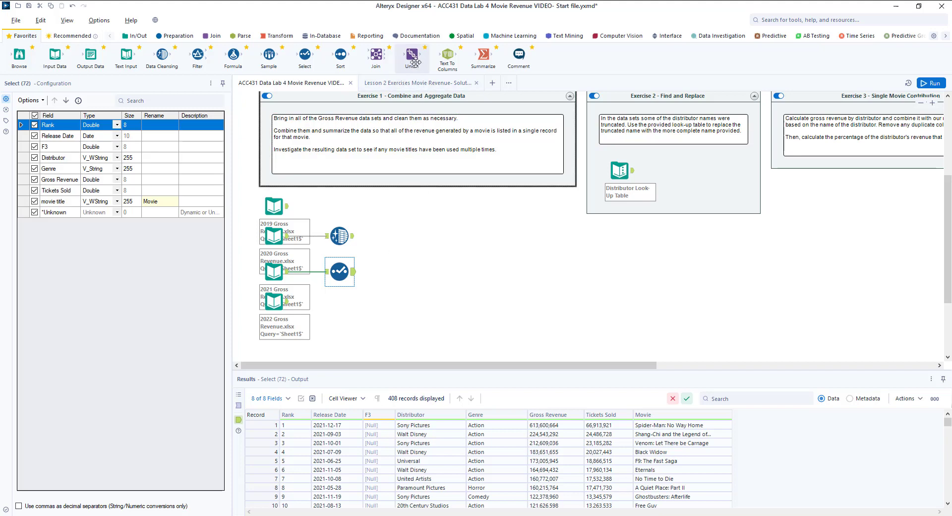
Add a Union tool combining the Data Cleansing and Select outputs with the 2019 and 2022 Gross Revenue inputs, and view its output
left_click_drag(414, 60, 392, 254)
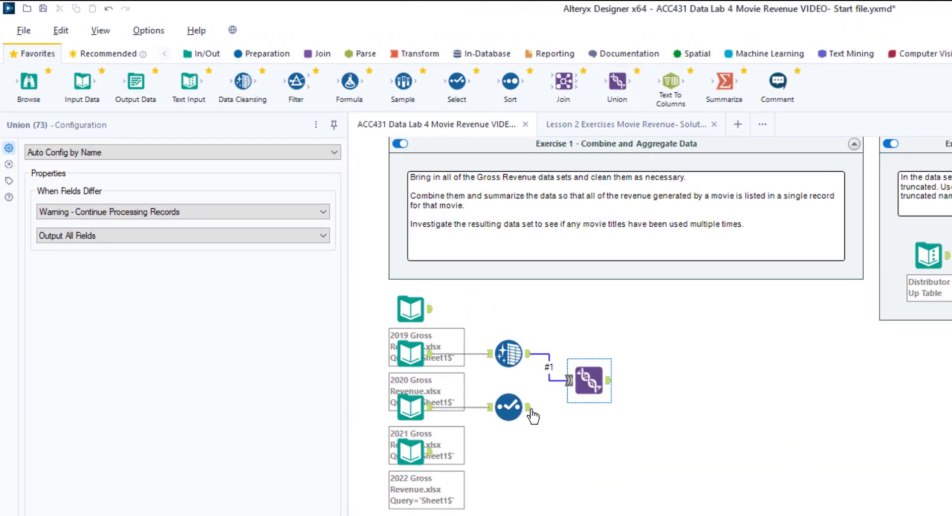
left_click_drag(564, 391, 569, 381)
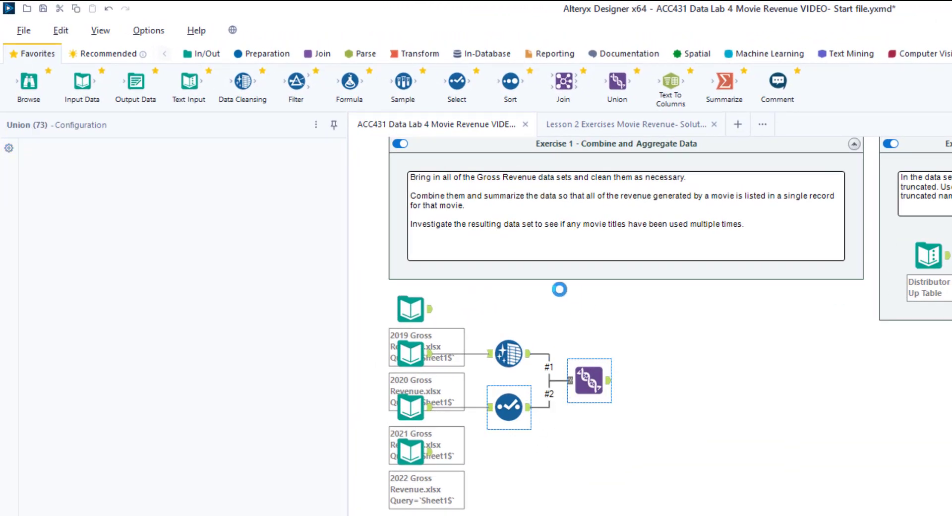
left_click_drag(430, 310, 569, 381)
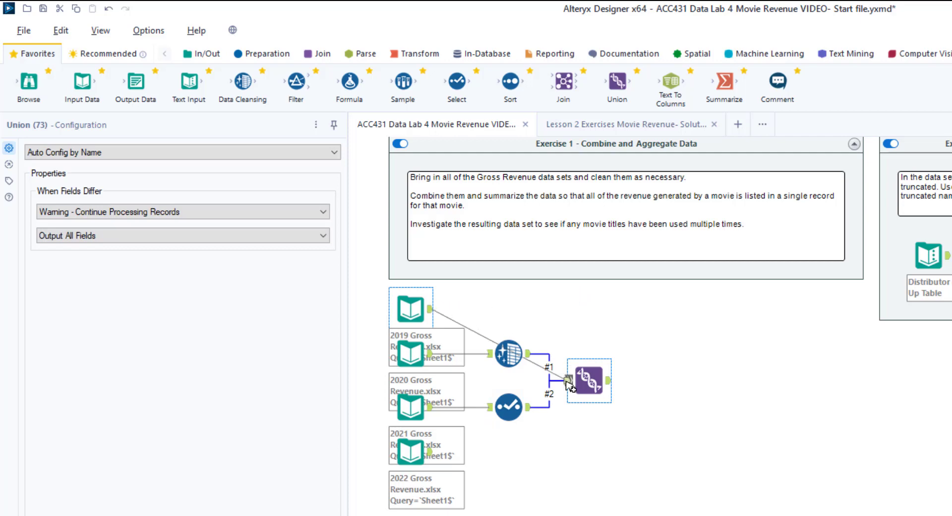
left_click_drag(435, 457, 574, 388)
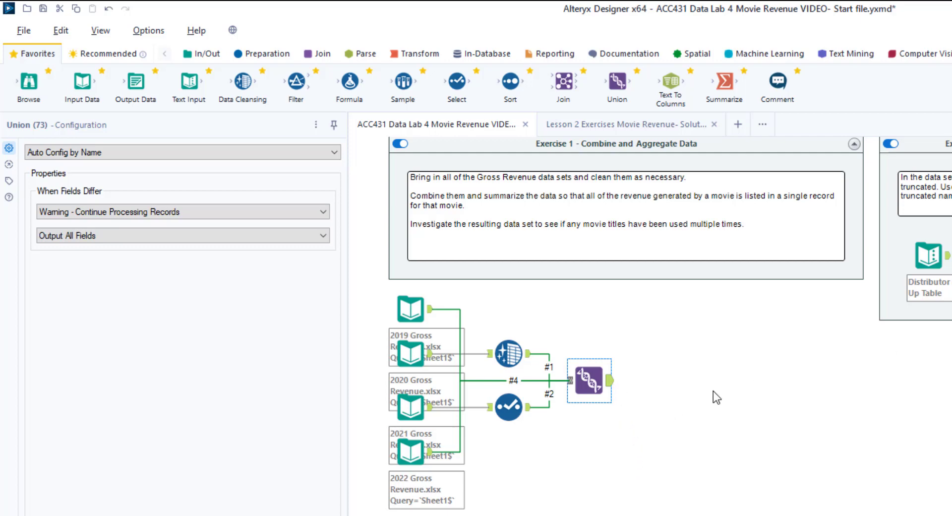
left_click(610, 383)
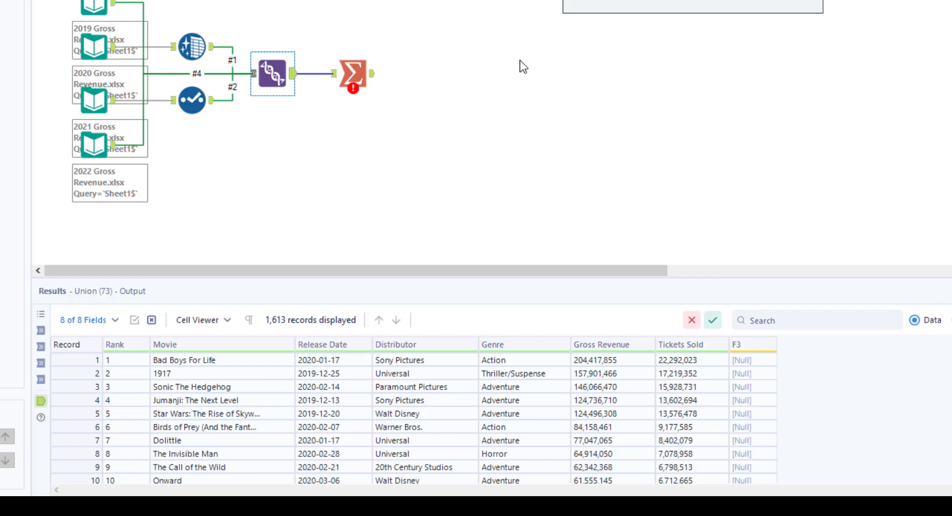
left_click(350, 77)
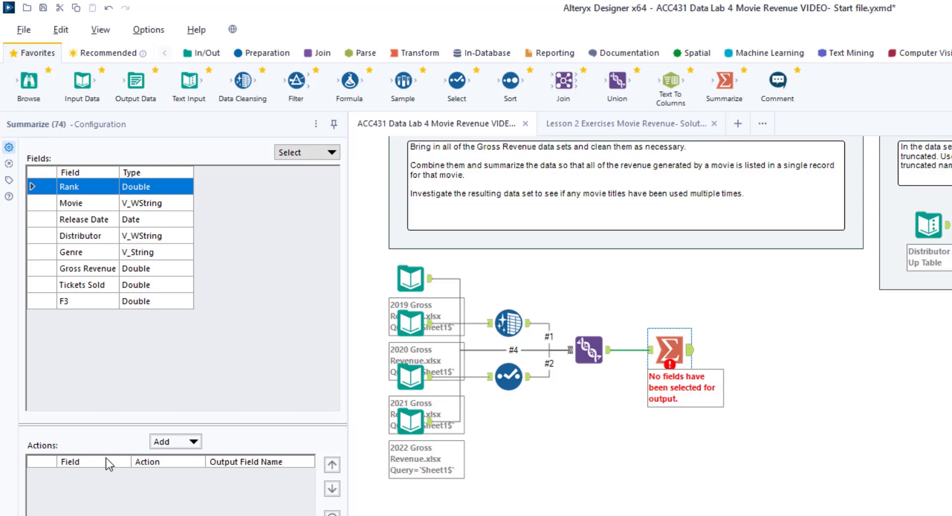
left_click(194, 447)
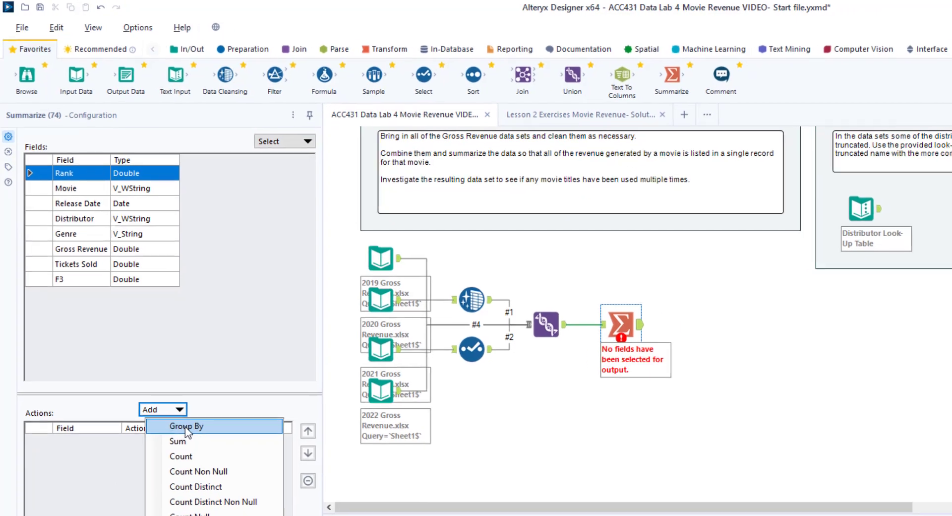
left_click(199, 456)
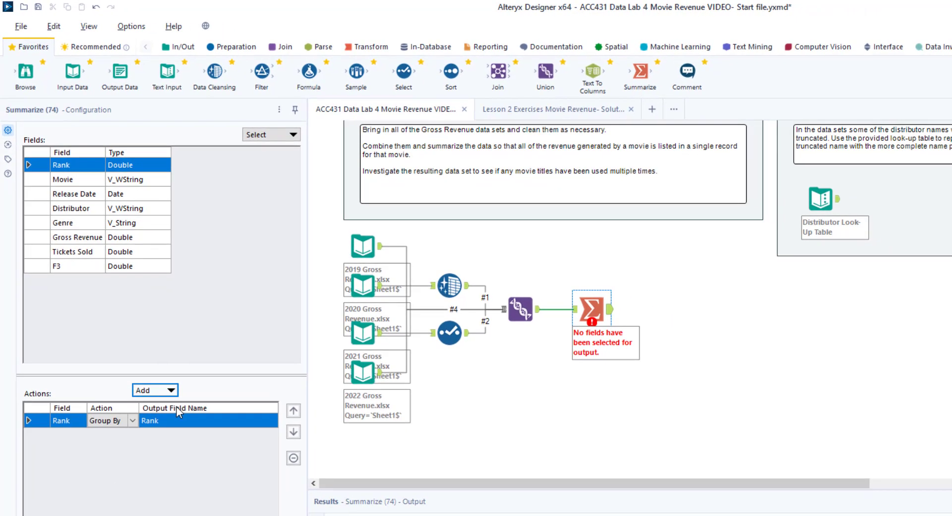
left_click(74, 419)
left_click(106, 421)
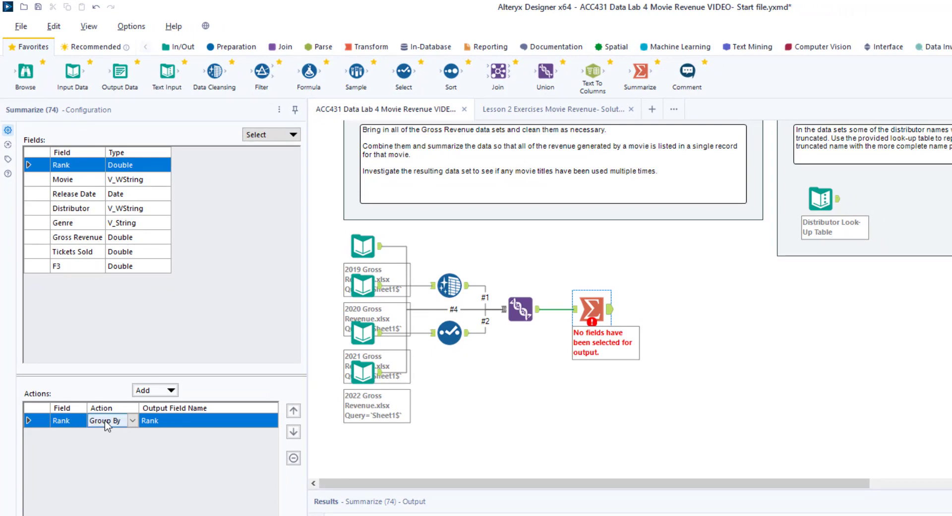
left_click(36, 181)
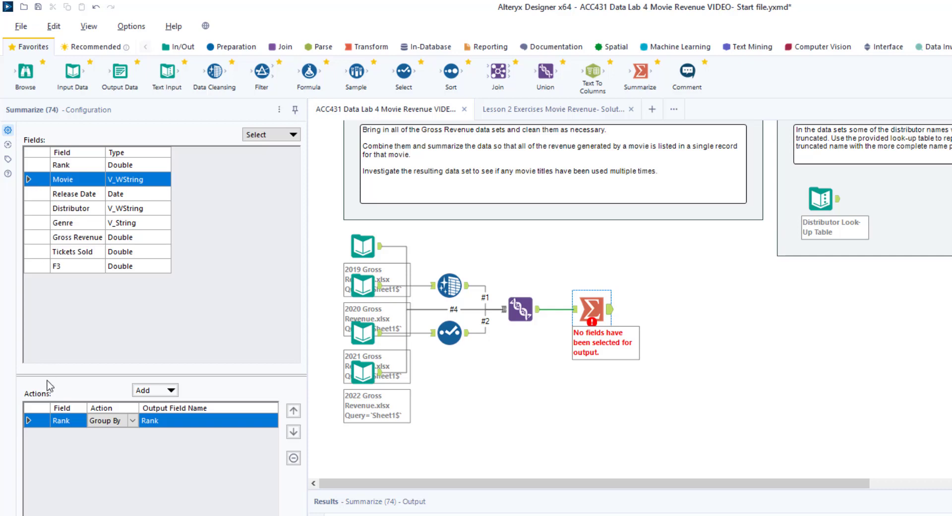
left_click(171, 391)
left_click(171, 391)
left_click(171, 391)
left_click(79, 428)
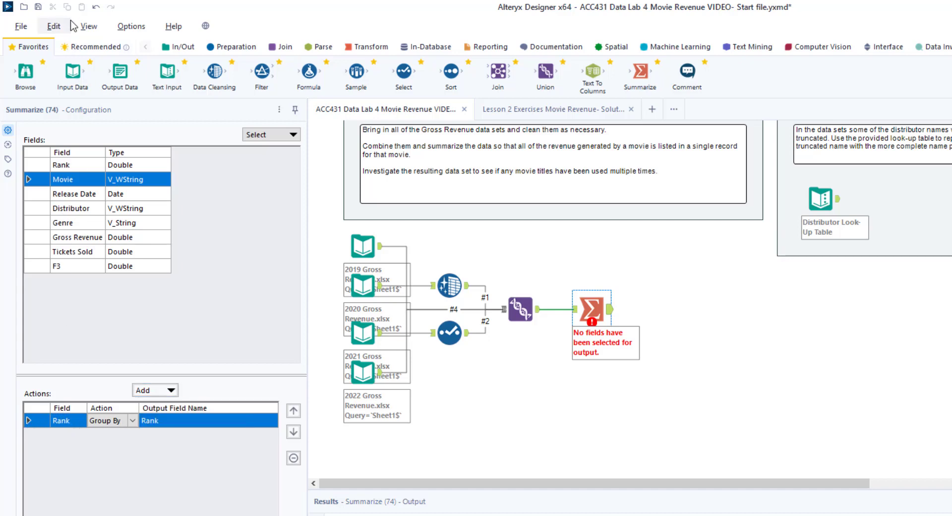
left_click(96, 8)
left_click(96, 8)
left_click(96, 7)
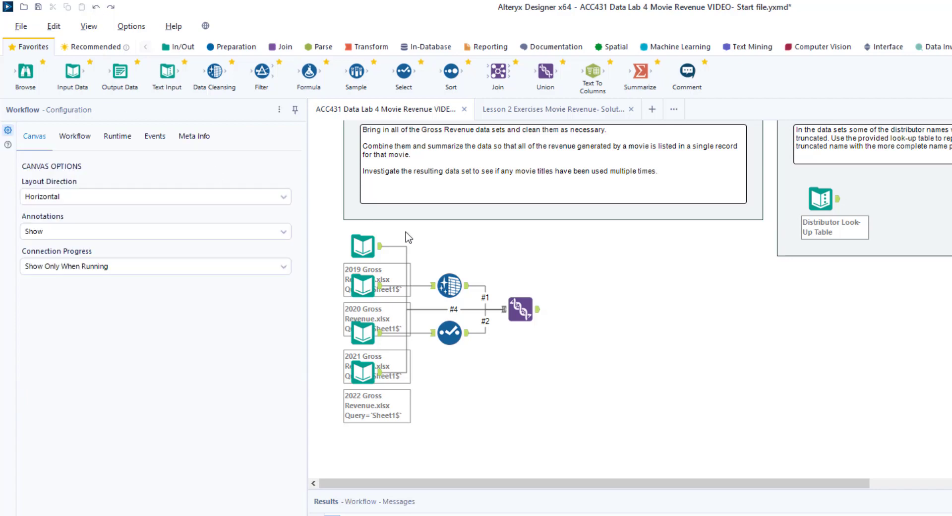
Add a Summarize tool after the Union tool and group the data by Movie
left_click(526, 320)
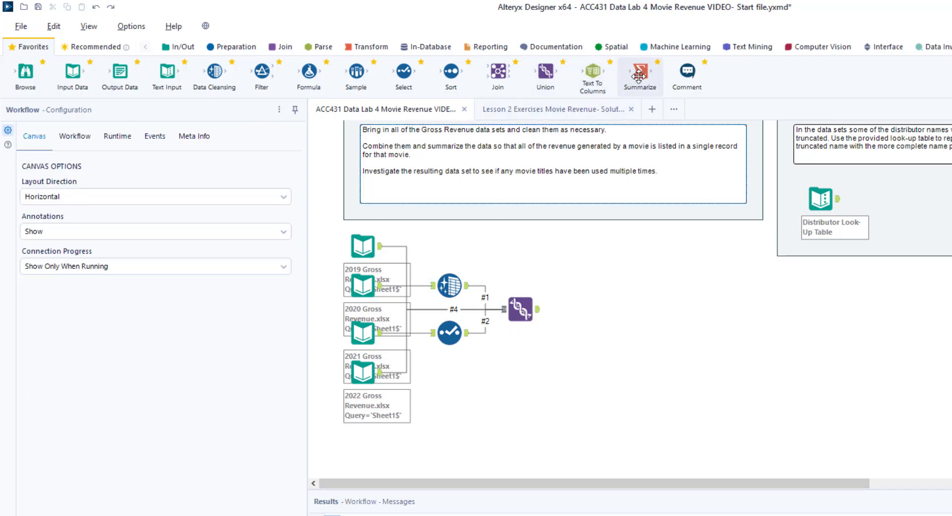
left_click_drag(640, 71, 582, 315)
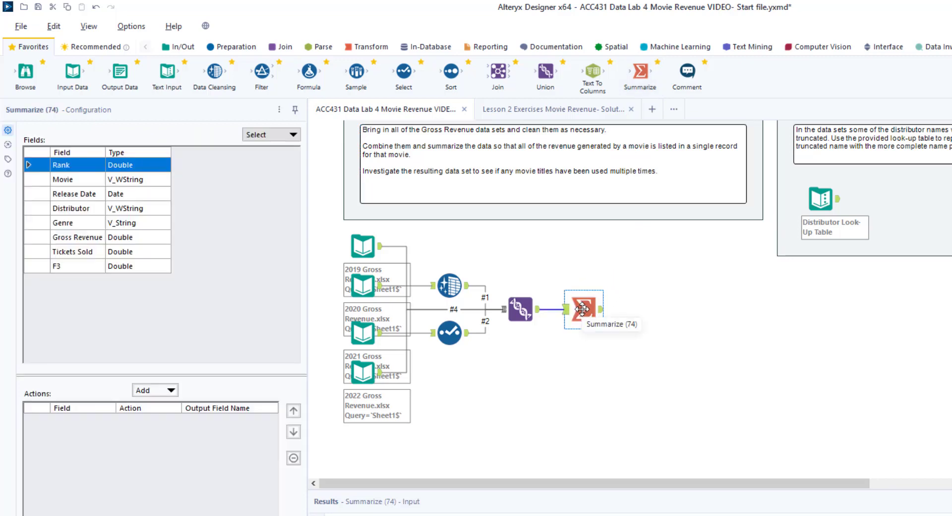
left_click(33, 182)
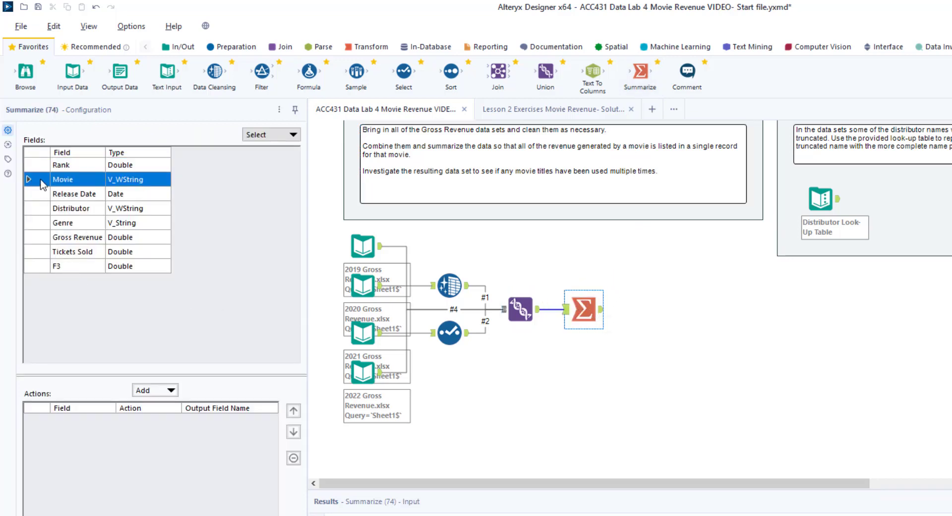
left_click(171, 390)
left_click(179, 407)
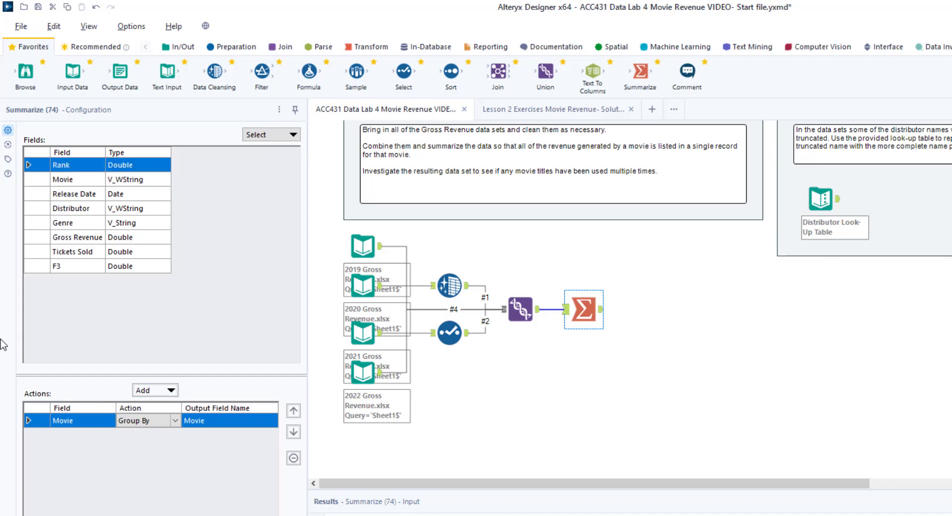
Add Group By actions for Release Date, Distributor and Genre to the Summarize tool
left_click(43, 196)
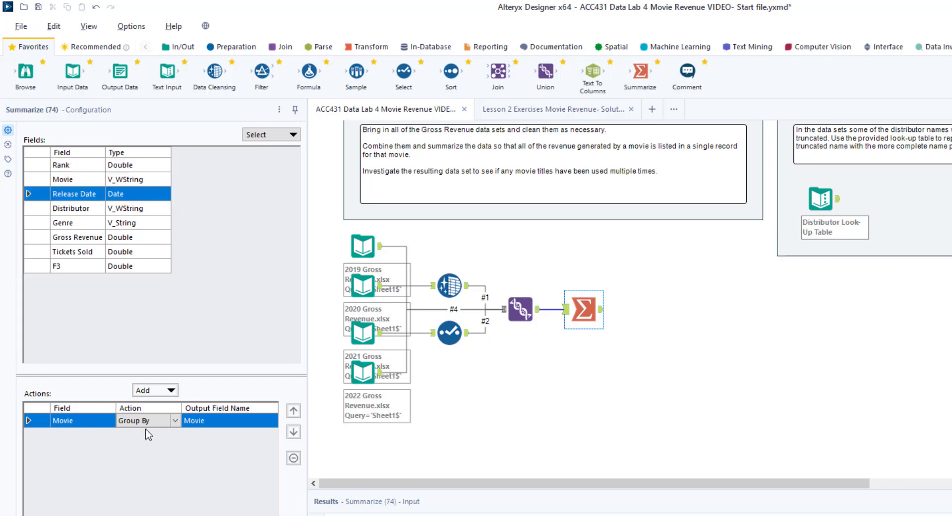
left_click(171, 390)
left_click(171, 403)
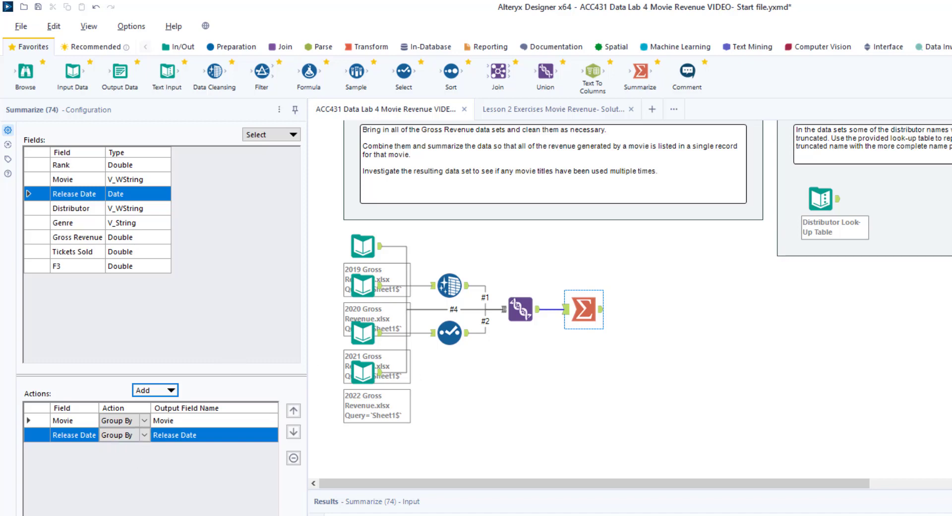
left_click(29, 209)
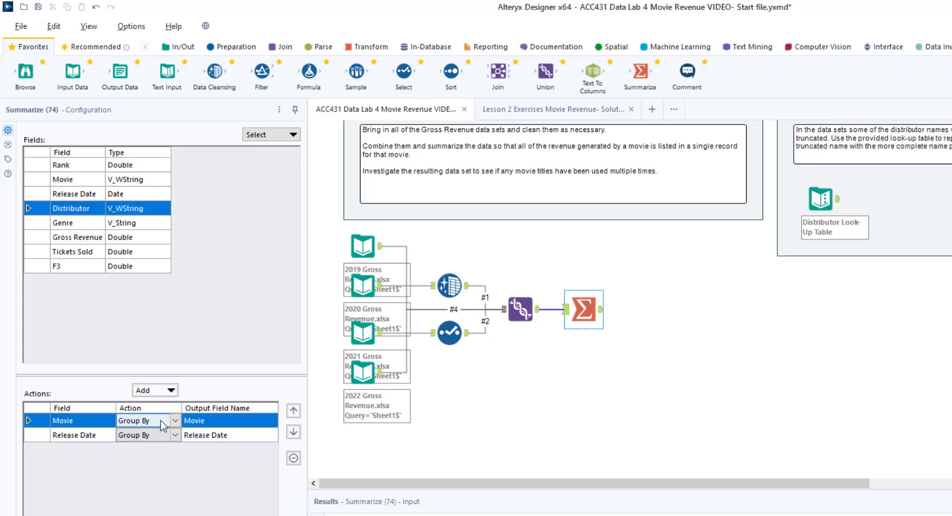
left_click(163, 391)
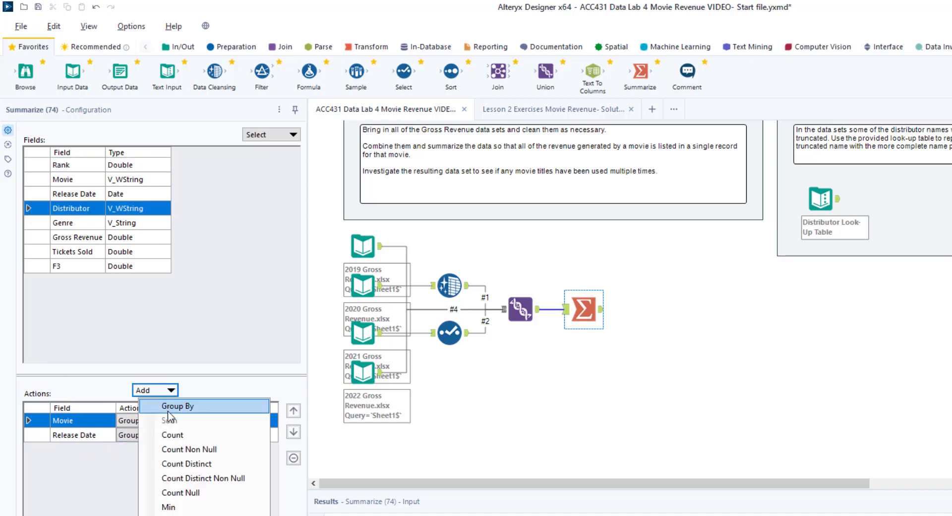
left_click(172, 409)
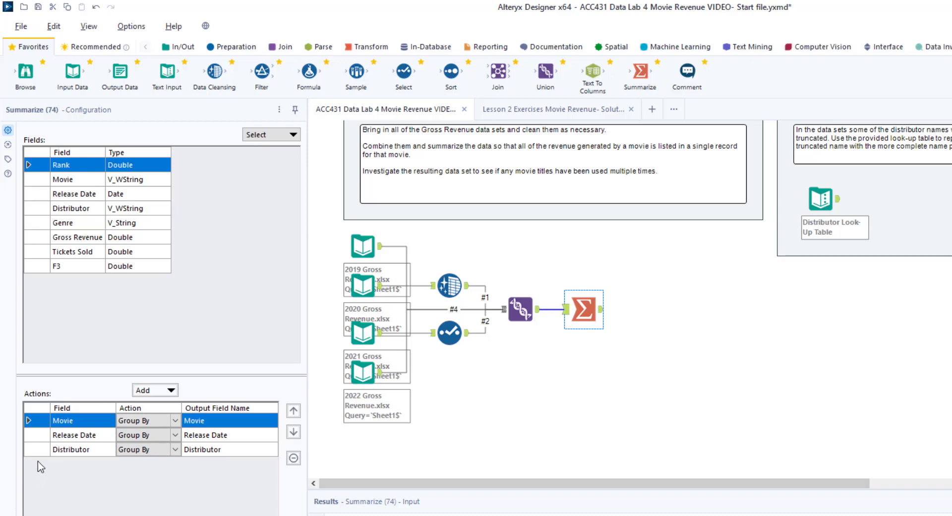
left_click(35, 227)
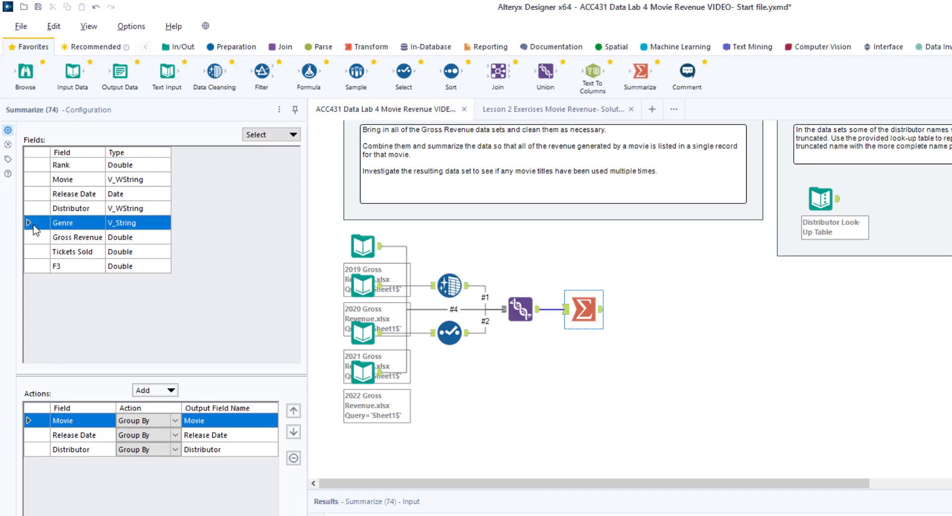
left_click(170, 391)
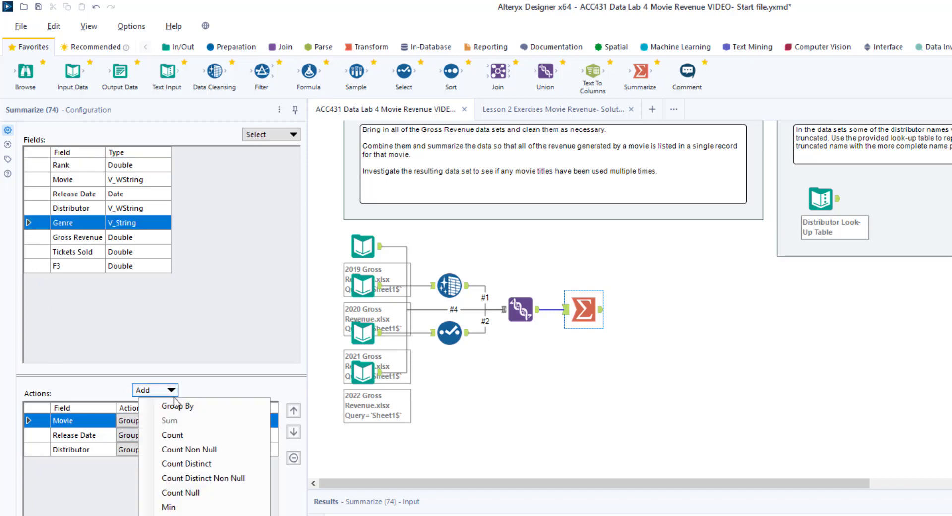
left_click(174, 407)
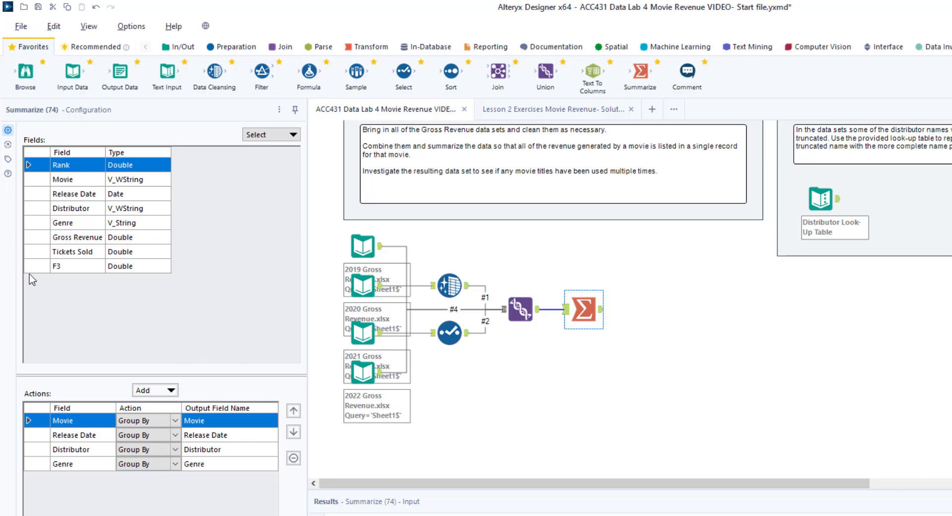
Add Sum actions for Gross Revenue and Tickets Sold to the Summarize tool, and run the workflow to view its output
left_click(27, 238)
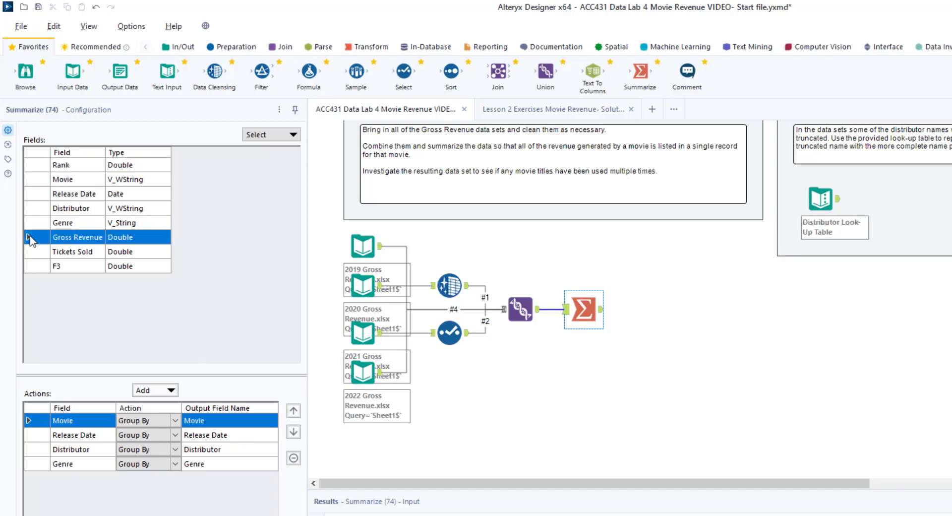
left_click(171, 390)
left_click(172, 420)
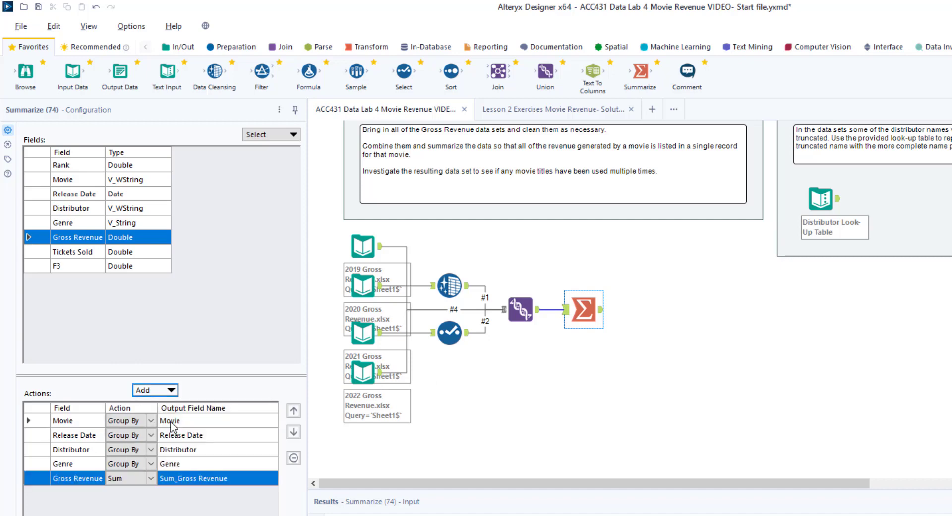
left_click(77, 252)
left_click(163, 390)
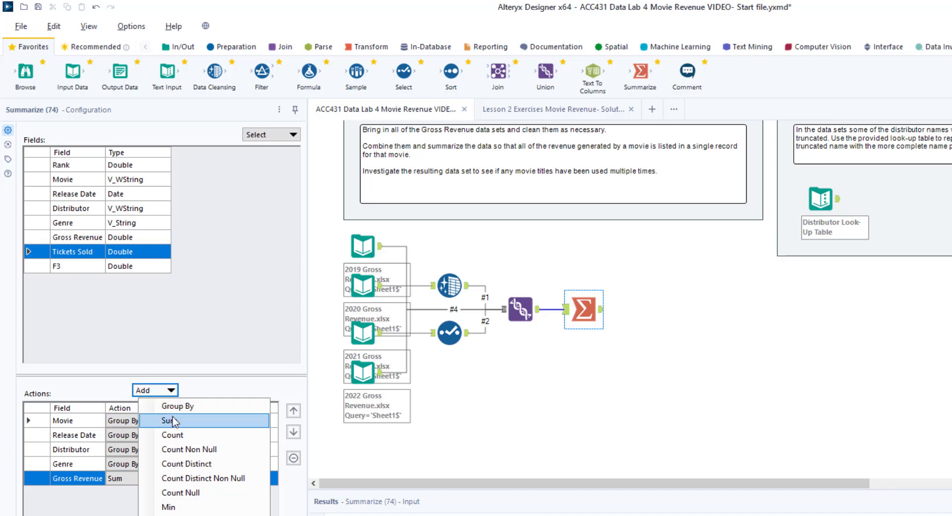
left_click(172, 420)
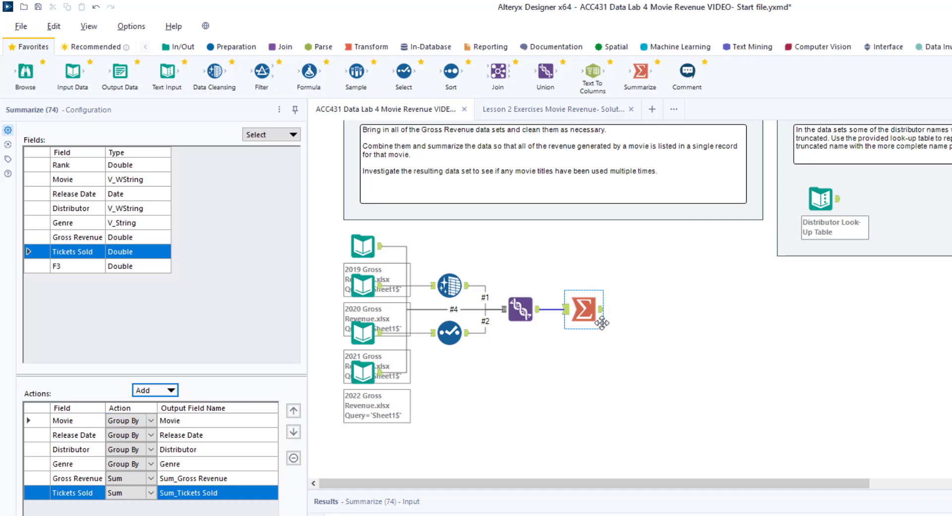
key("ctrl+r")
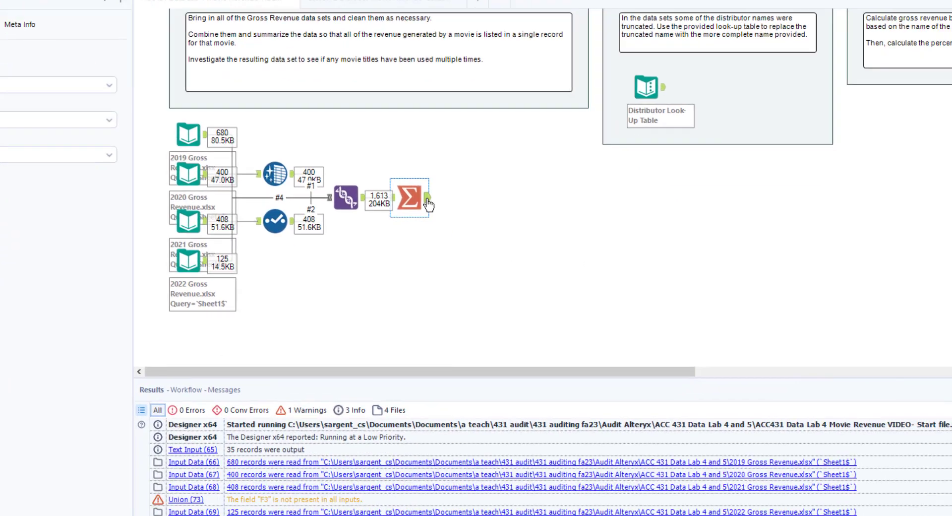
left_click(599, 310)
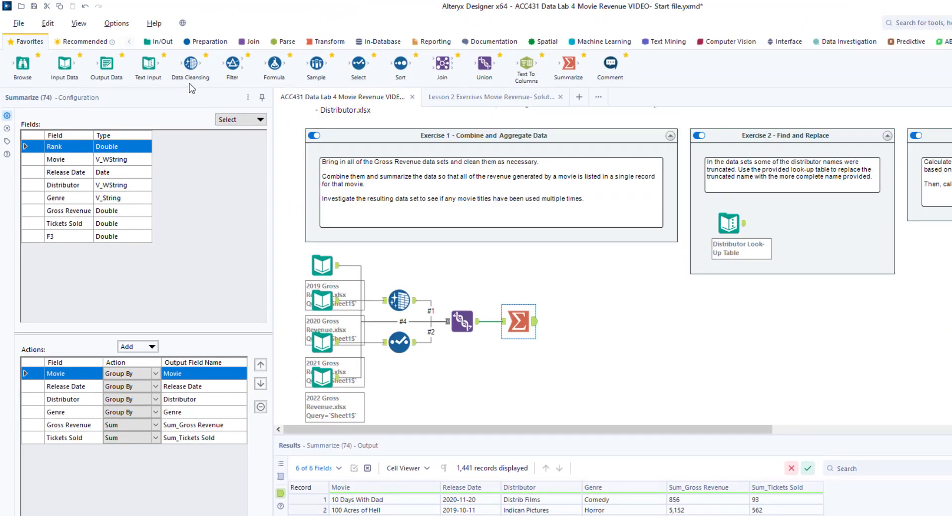
Add a Unique tool on the Movie column after the Summarize tool, and run the workflow to check its unique output
left_click(210, 41)
left_click_drag(778, 63, 571, 322)
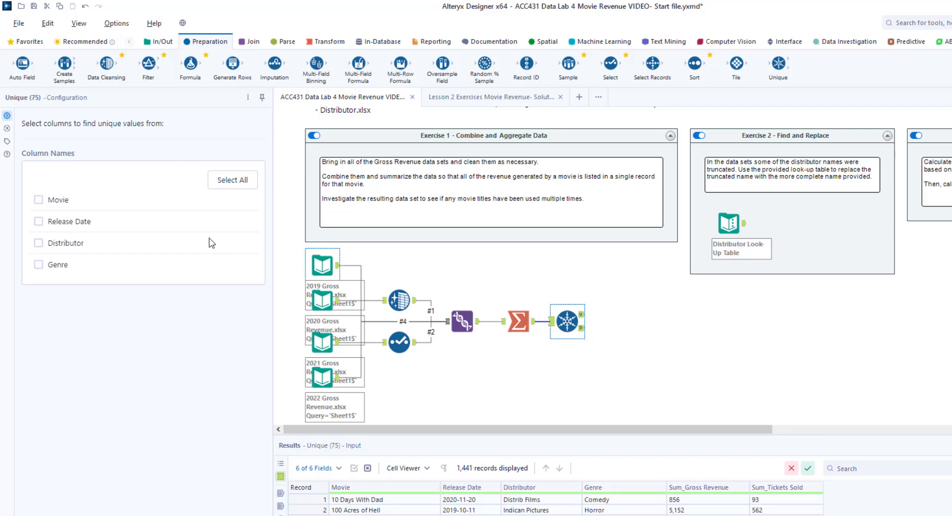
left_click(39, 200)
left_click(620, 346)
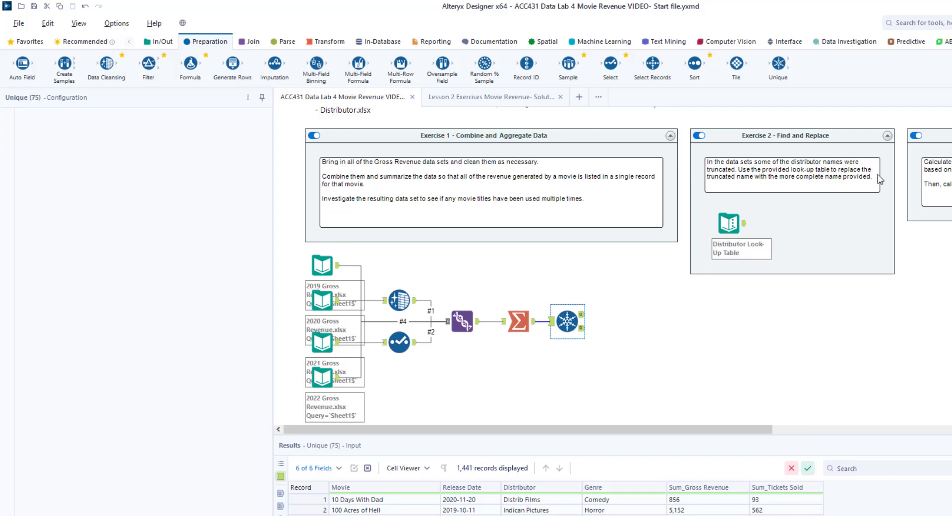
key("ctrl+r")
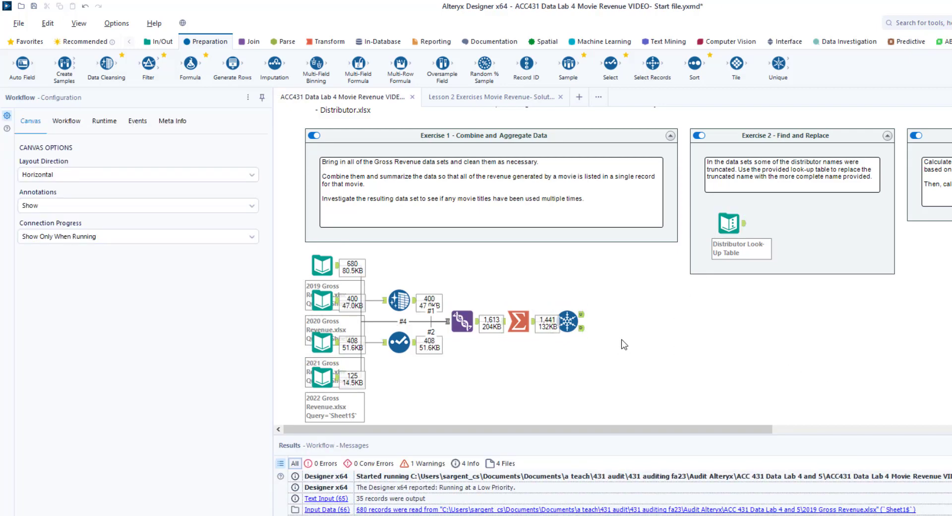
left_click(583, 317)
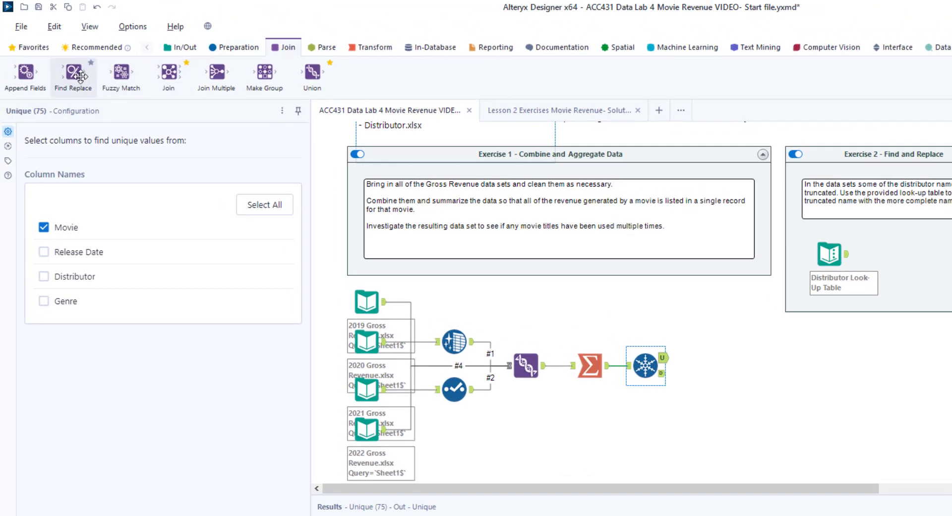
Add a Find Replace tool, with the Summarize output as its find input and the Distributor Look-Up Table as its replace input
left_click_drag(79, 76, 785, 364)
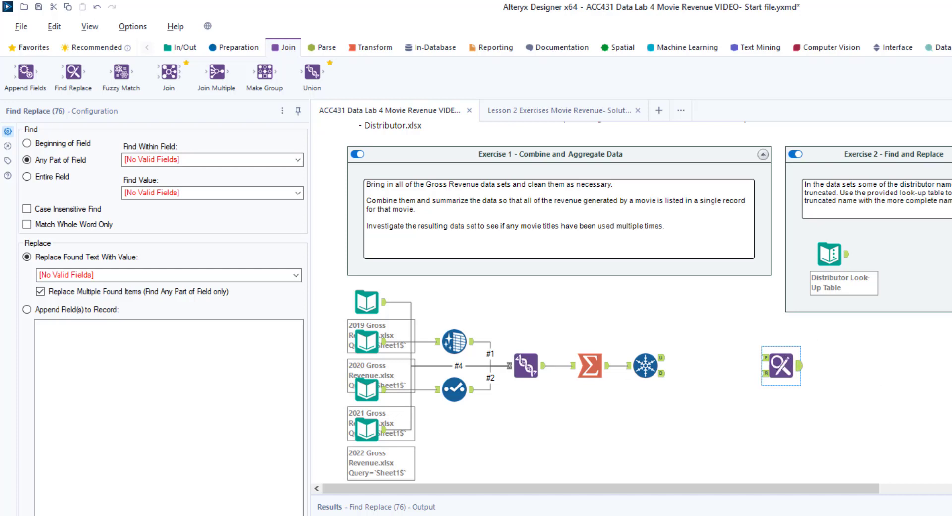
left_click(646, 367)
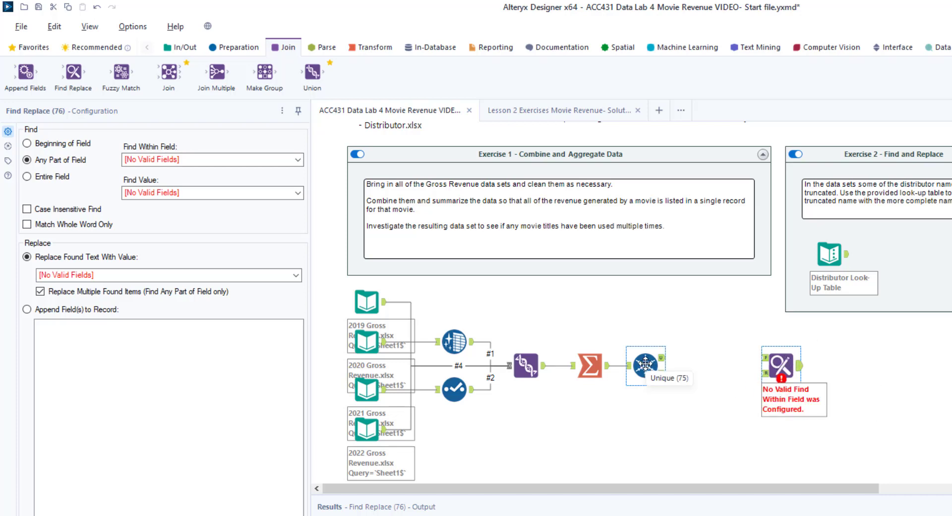
left_click_drag(648, 371, 647, 418)
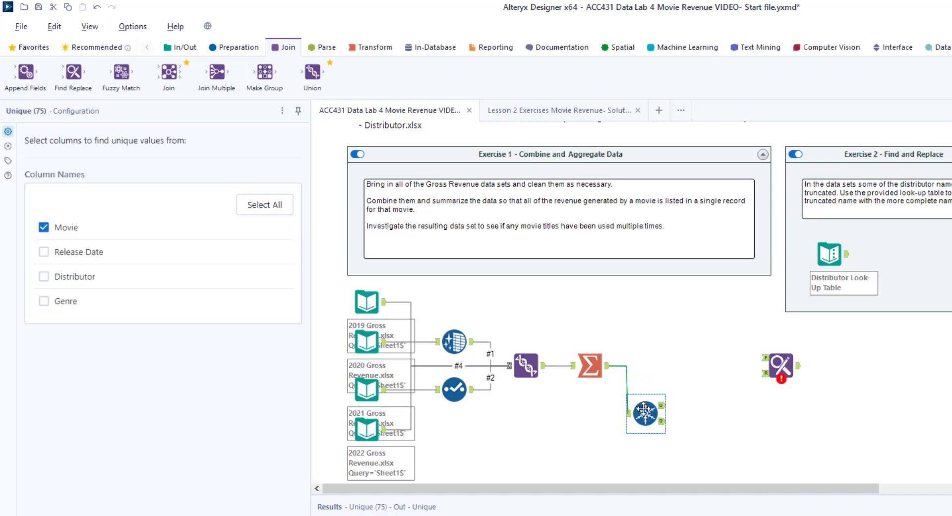
left_click_drag(607, 366, 764, 358)
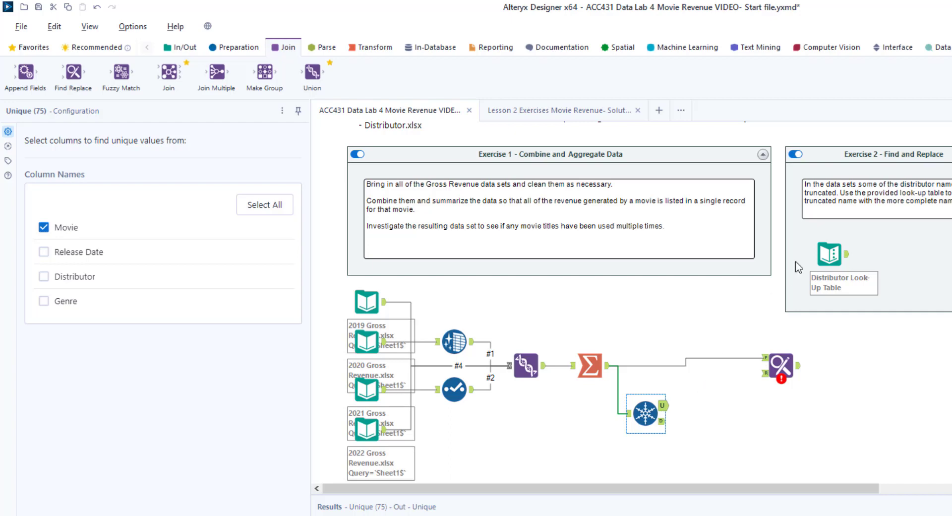
left_click_drag(826, 256, 726, 406)
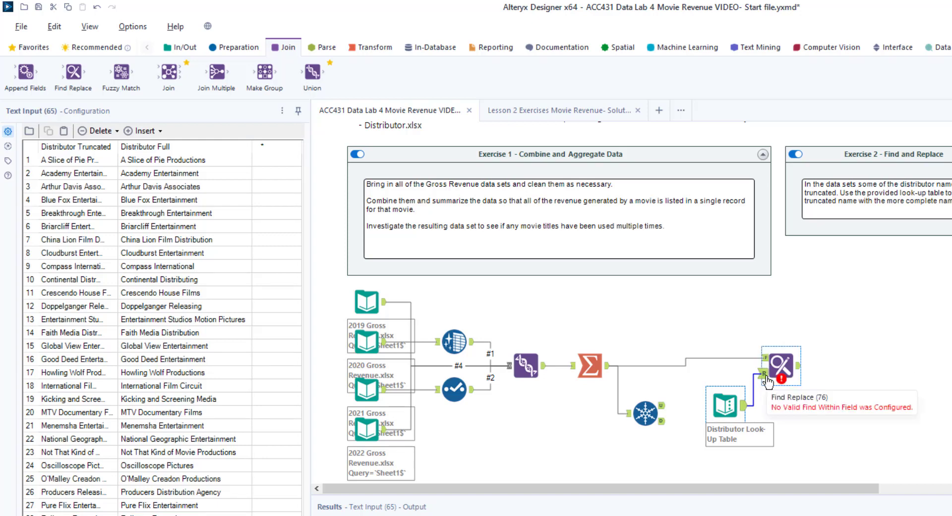
Configure Find Replace to match the entire field within Distributor, and run the workflow to view its output
left_click(781, 366)
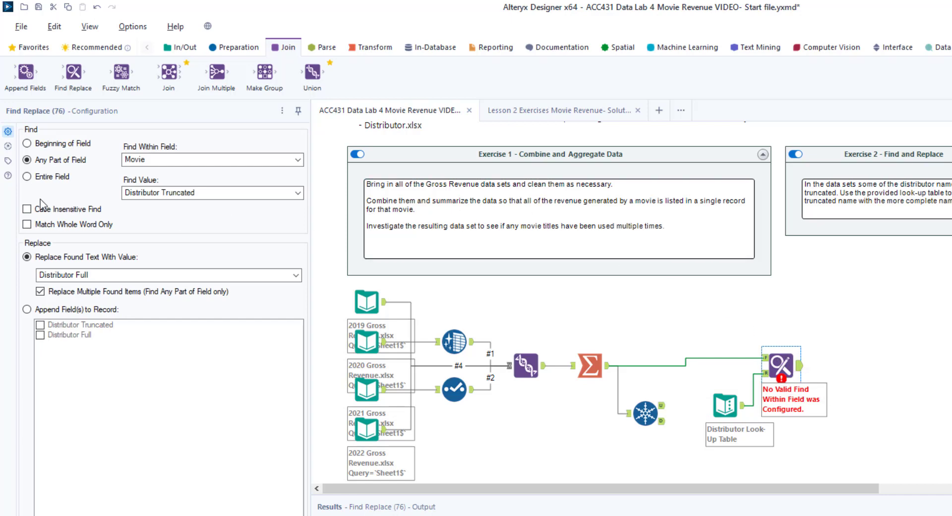
left_click(26, 176)
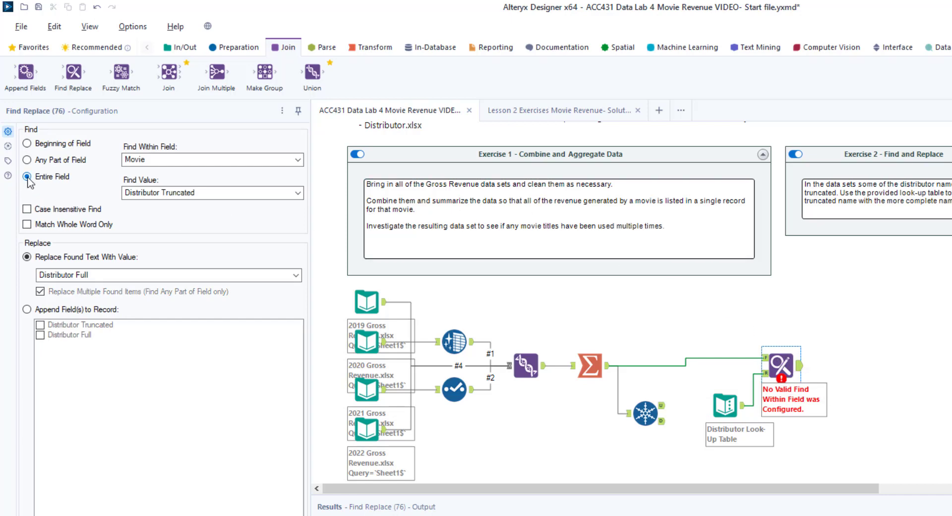
left_click(155, 159)
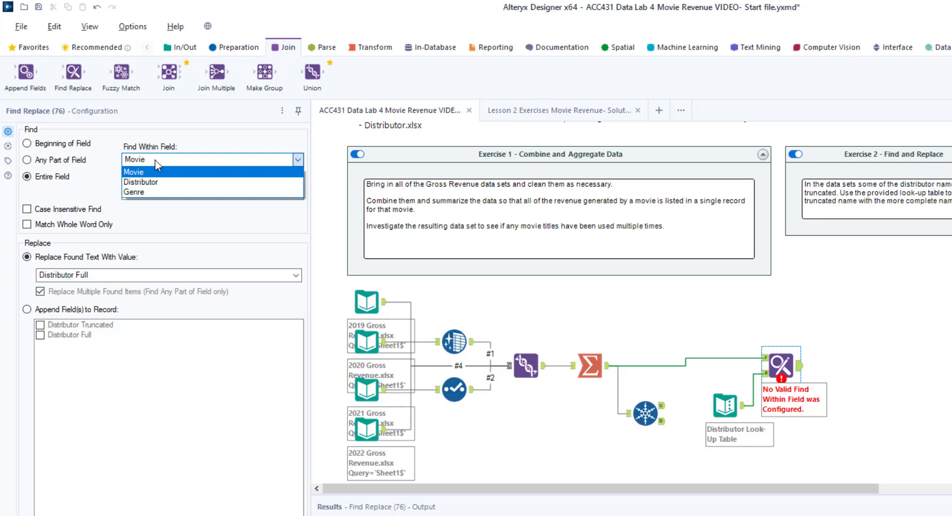
left_click(153, 182)
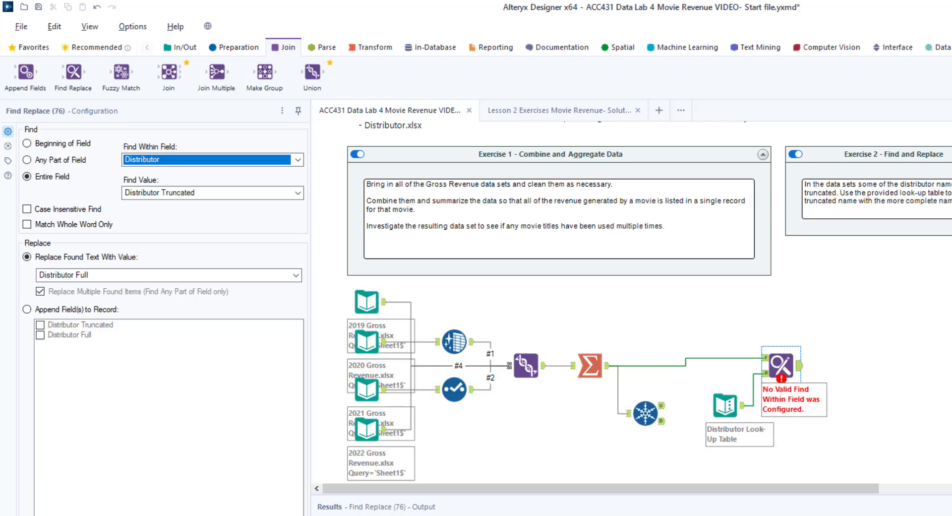
key("ctrl+r")
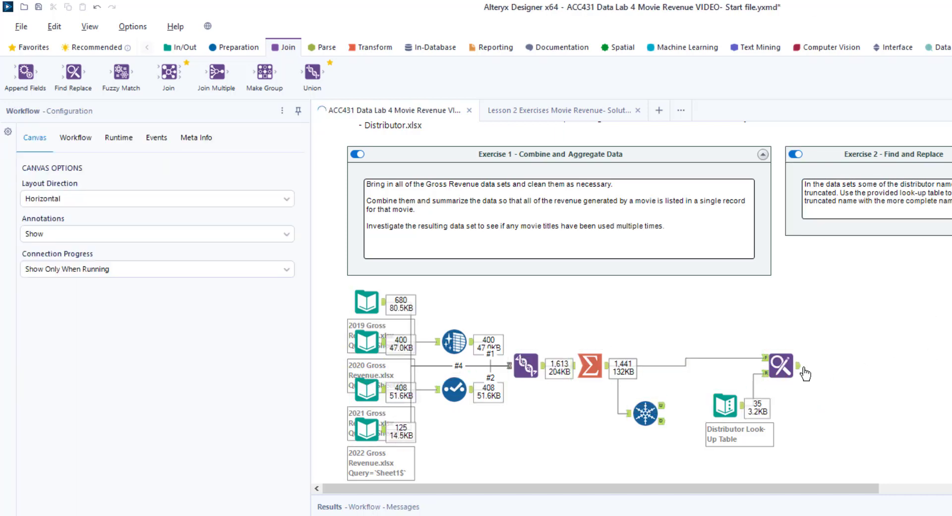
left_click(779, 368)
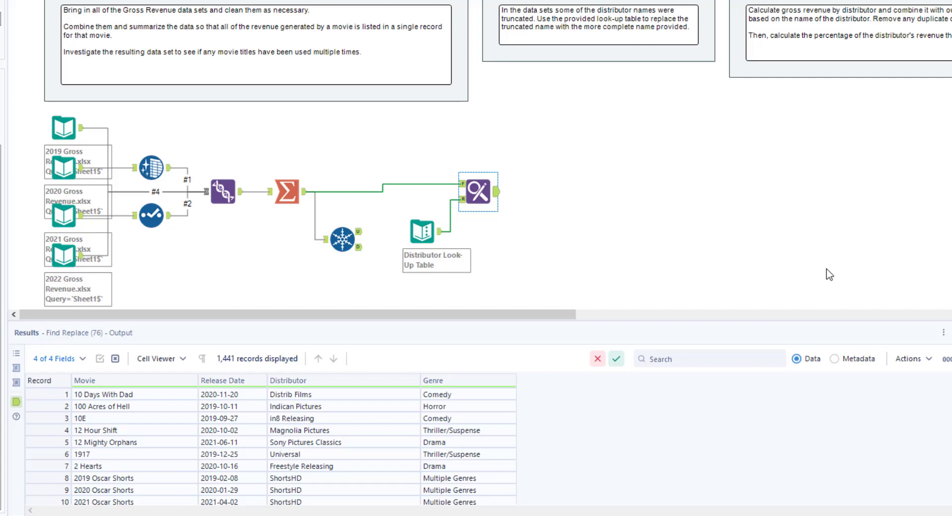
Add a Join tool under Exercise 3 and connect the distributor-level Summarize tool to its left input
scroll(825, 274, "right", 5)
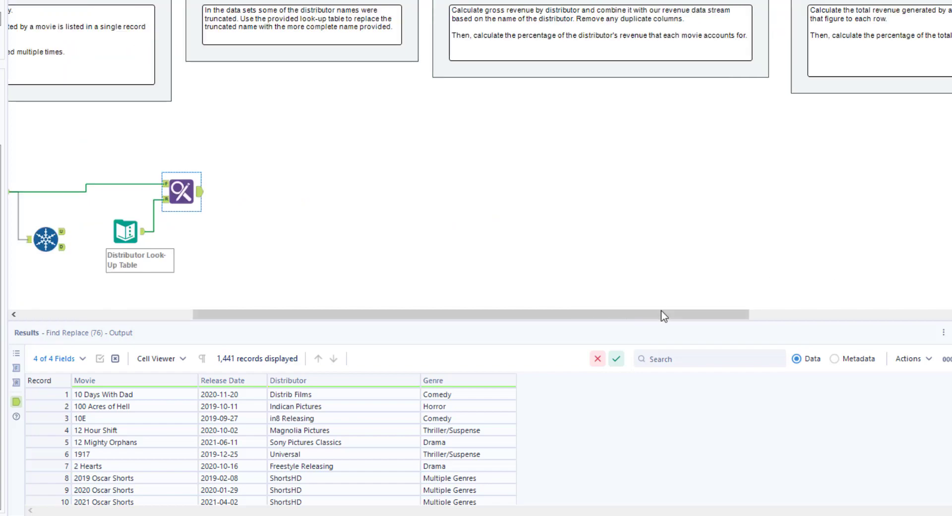
left_click_drag(661, 314, 710, 314)
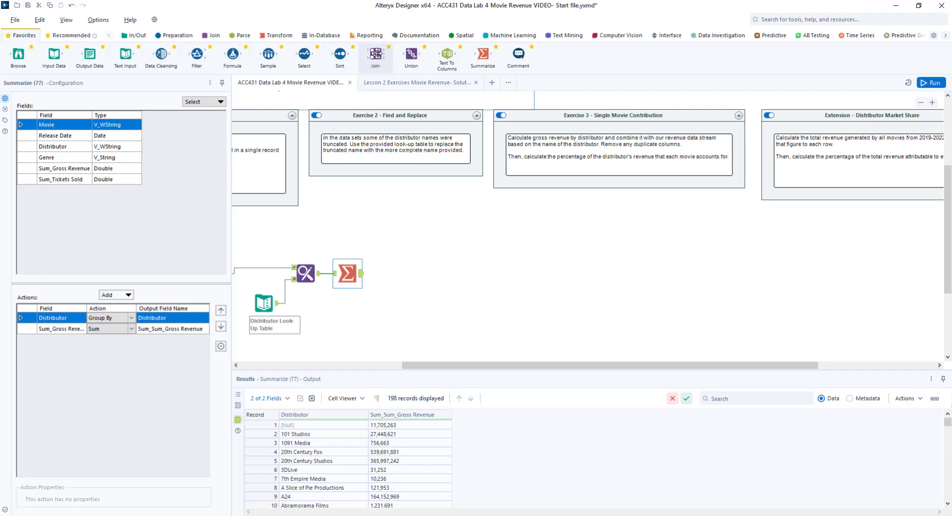
left_click_drag(376, 53, 448, 277)
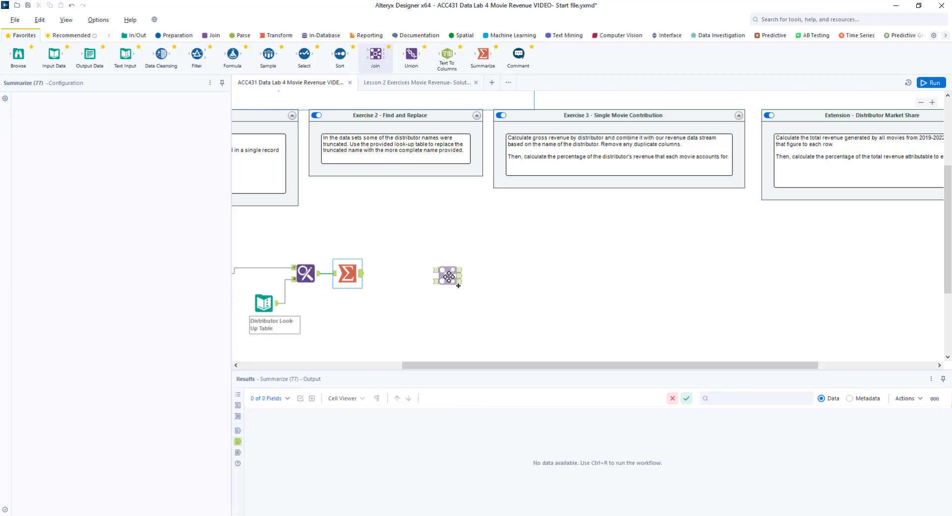
left_click_drag(467, 368, 373, 372)
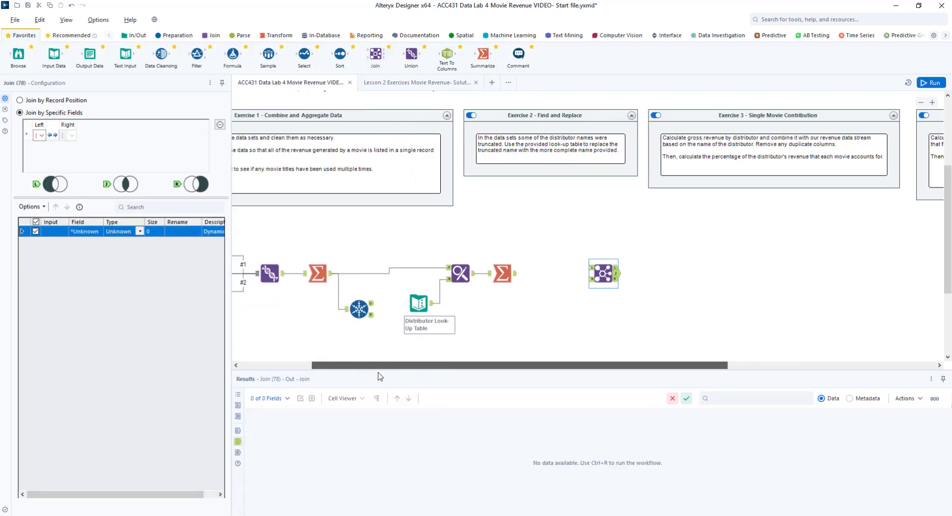
left_click(461, 285)
left_click(500, 283)
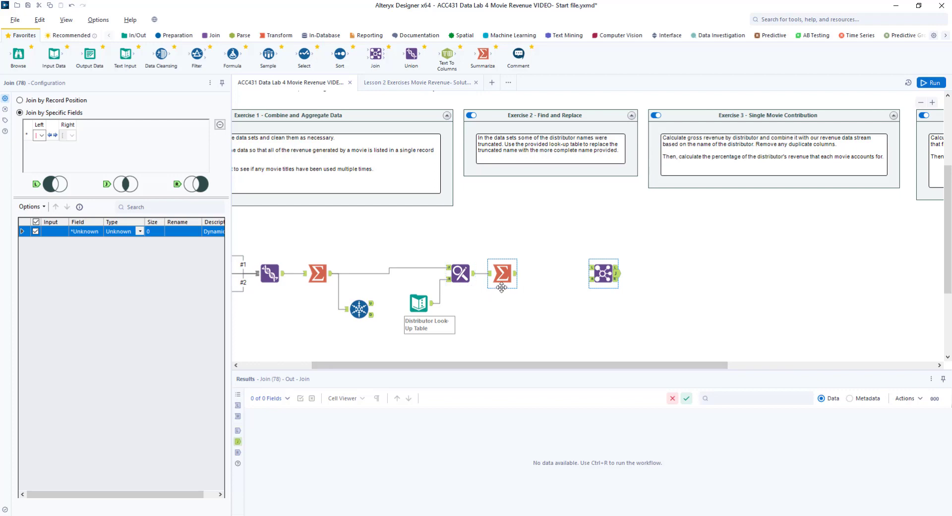
left_click_drag(516, 276, 590, 267)
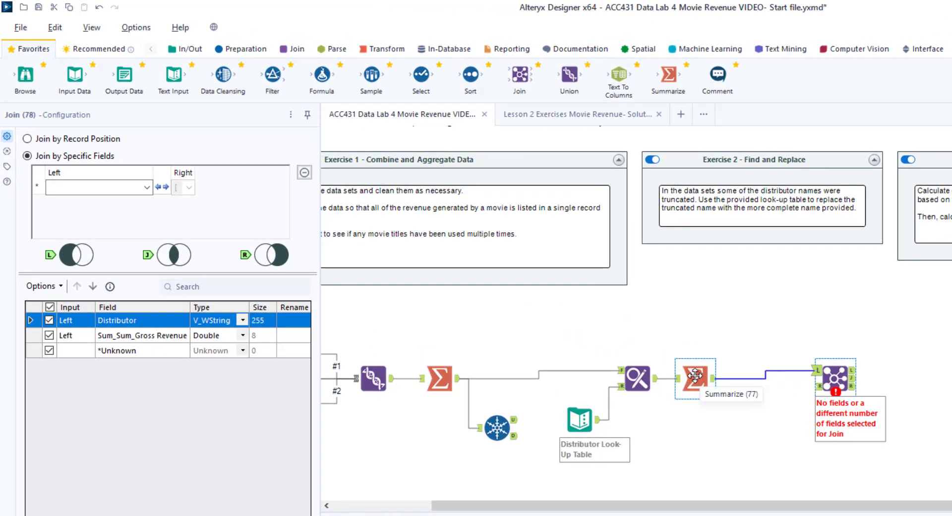
Move the distributor-level Summarize tool up, connect the Find Replace output to the Join's right input, and run the workflow
left_click_drag(695, 375, 695, 351)
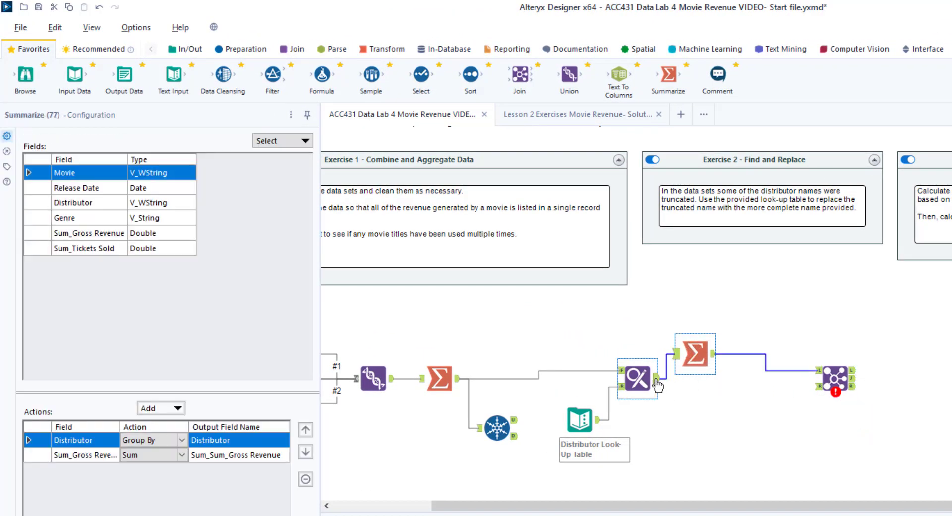
left_click_drag(658, 383, 815, 390)
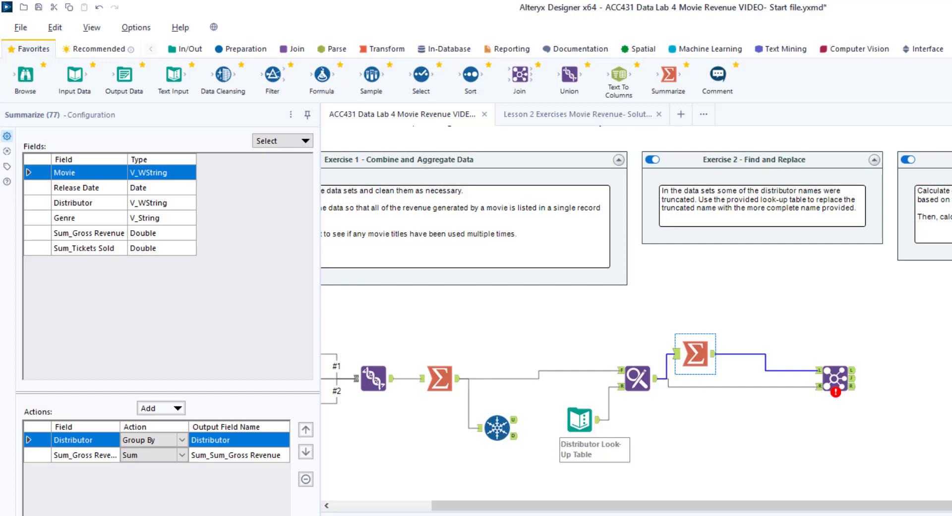
key("ctrl+r")
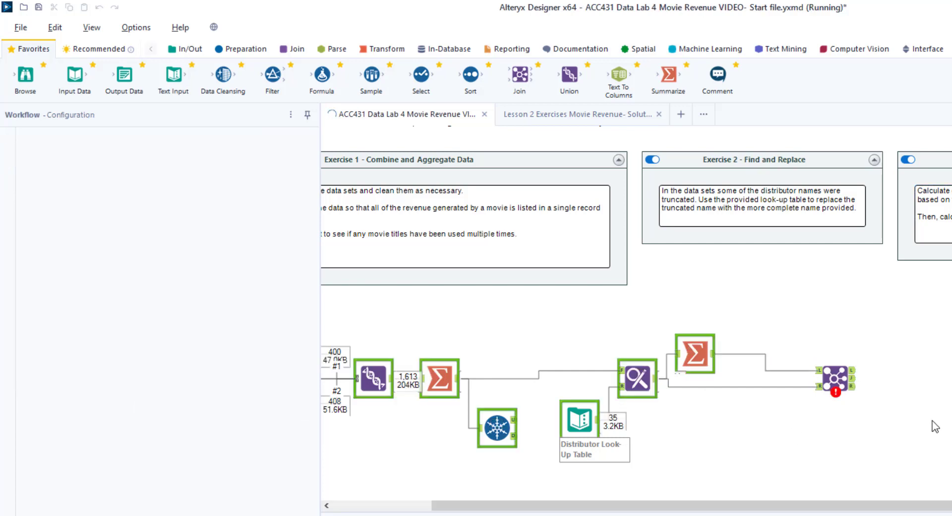
left_click(850, 381)
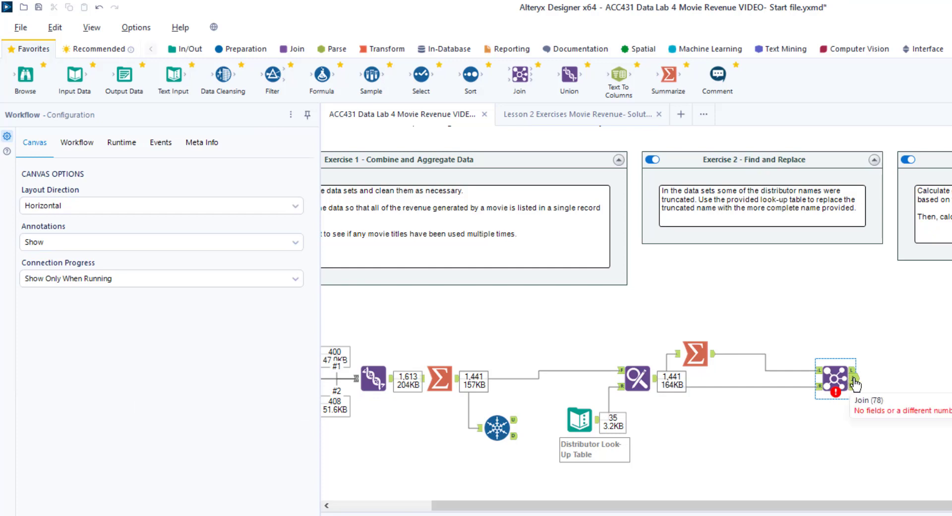
left_click(853, 383)
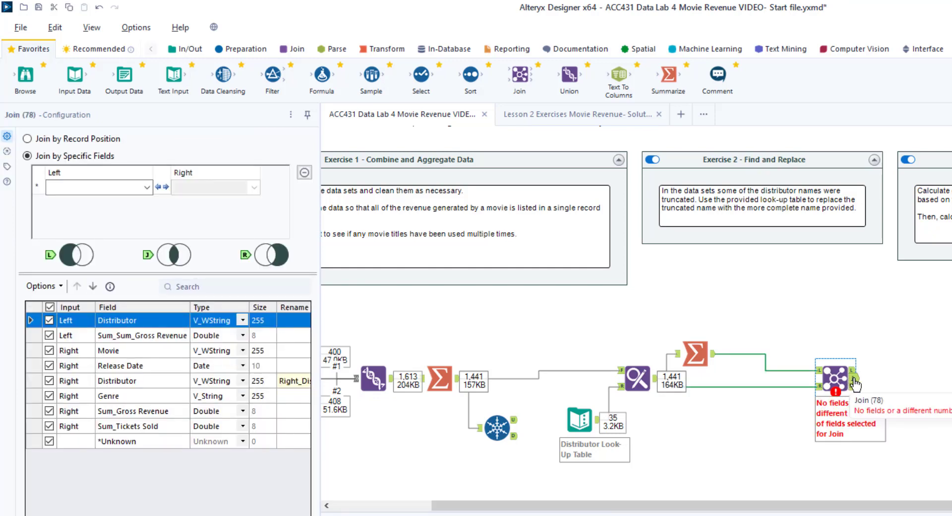
left_click(839, 380)
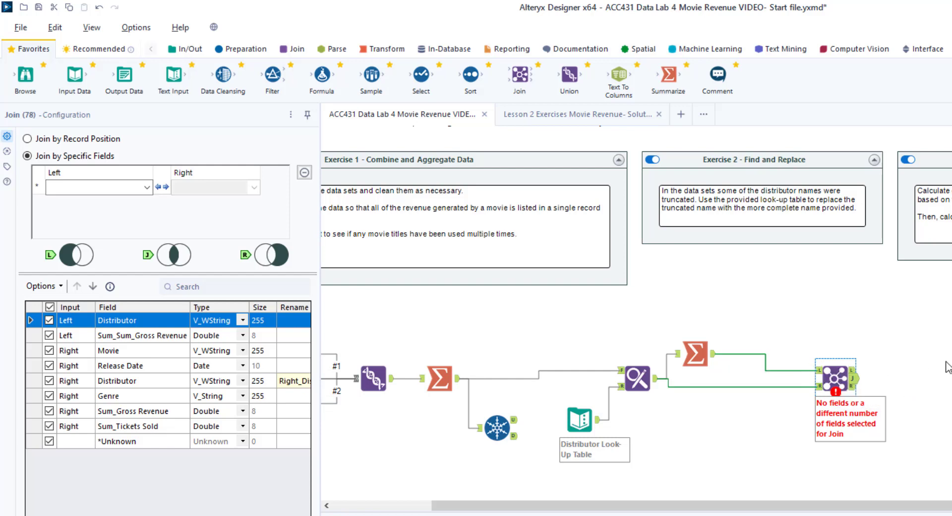
Join both streams on Distributor, exclude the duplicate right-side Distributor column, and run the workflow to view the joined output
left_click(899, 362)
left_click(833, 376)
left_click(147, 187)
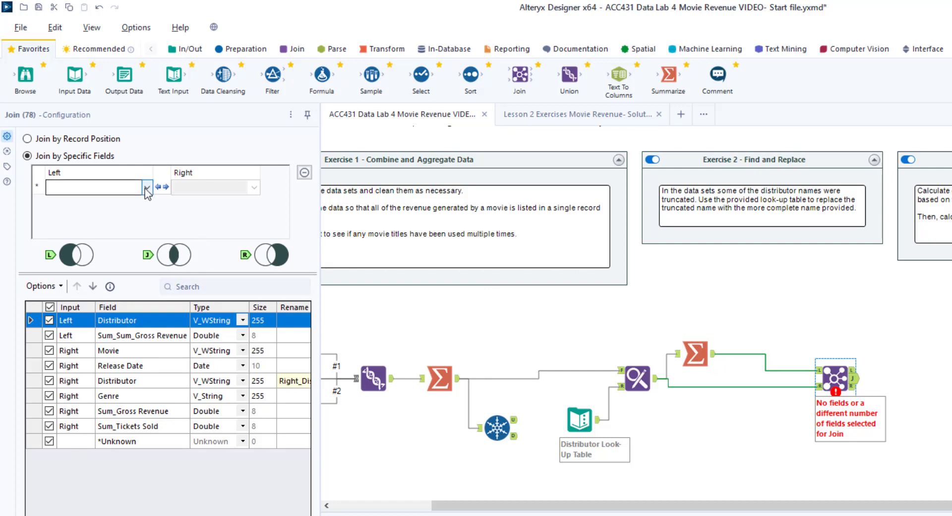
left_click(133, 202)
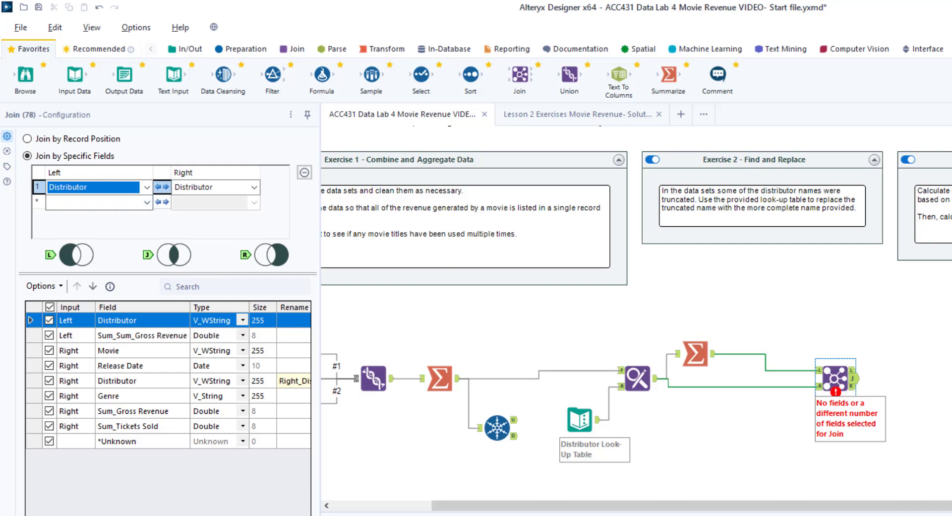
left_click(49, 381)
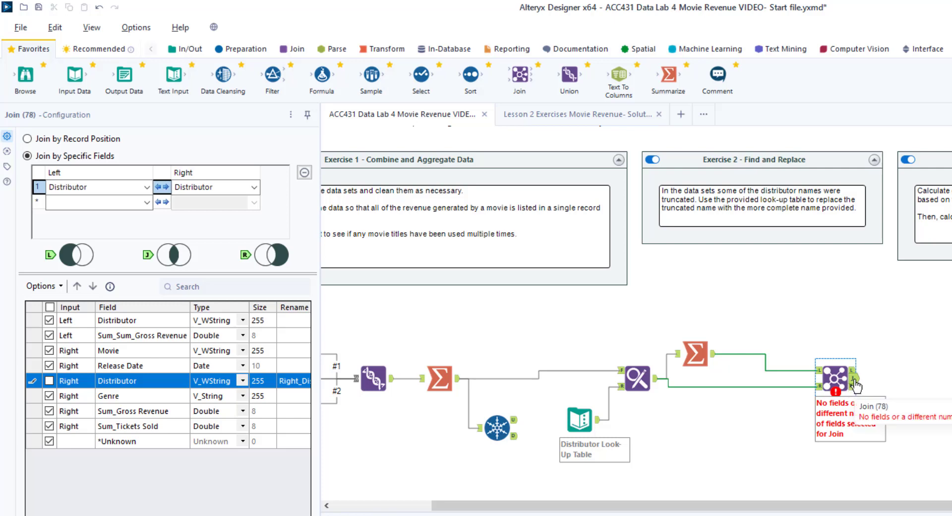
key("ctrl+r")
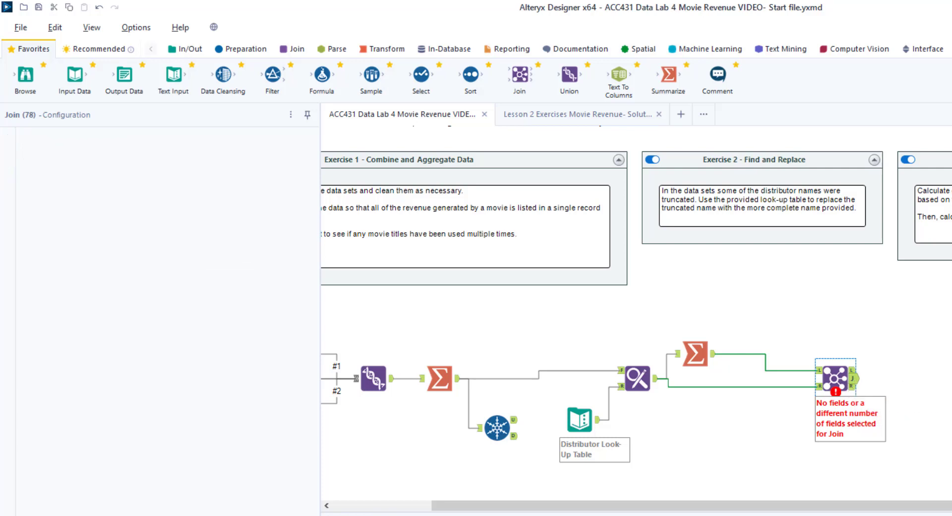
left_click(853, 383)
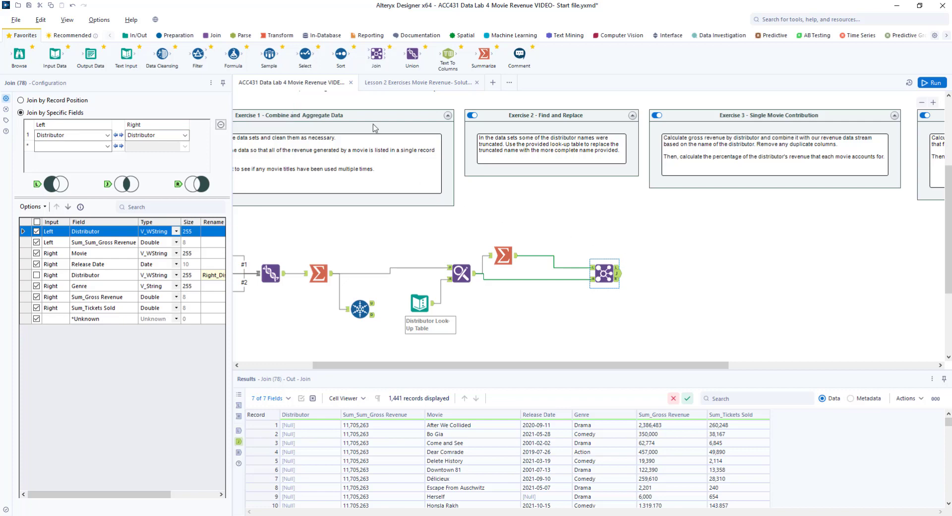
Add a Formula tool after the Join tool with the expression ([Sum_Gross Revenue]/[Sum_Gross Revenue by Distributor])*100
left_click_drag(233, 56, 664, 272)
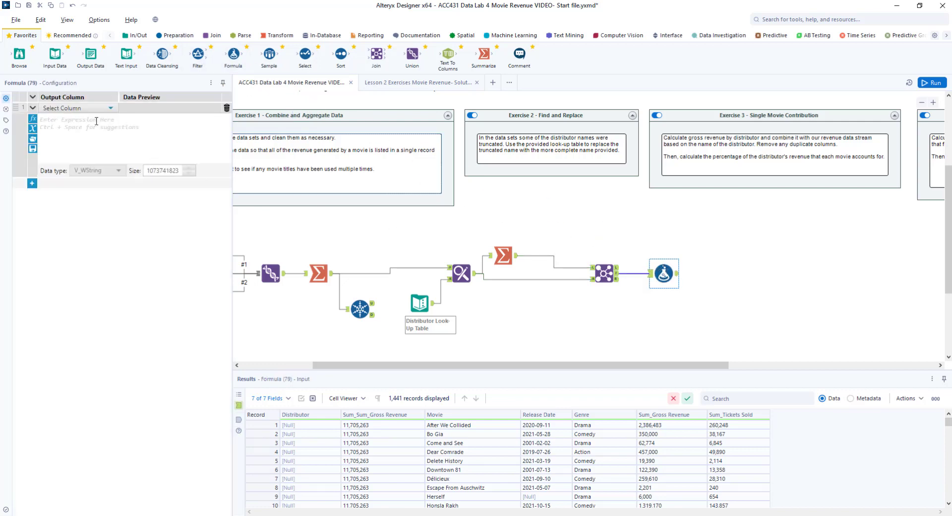
type("([Gross Revenue]/[Sum_Gross Revenue by Distributor])*100")
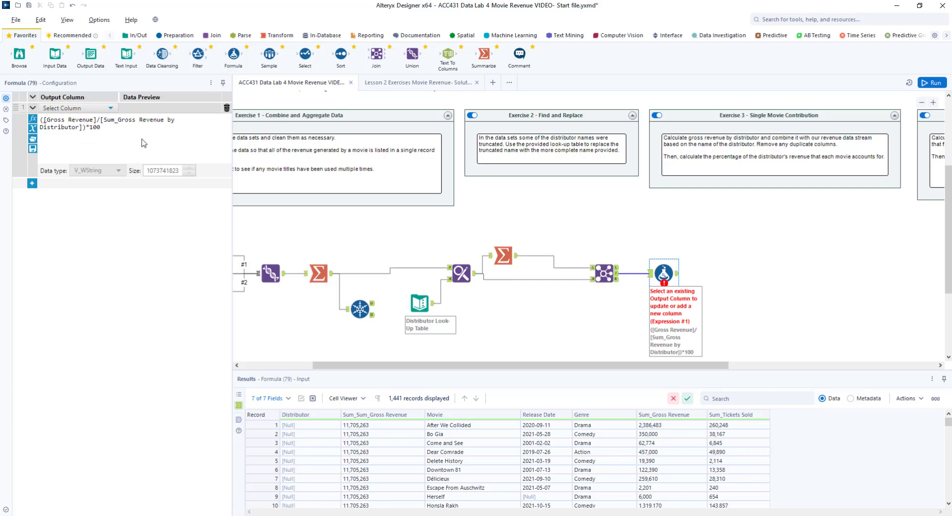
left_click_drag(94, 120, 48, 119)
type("Sum")
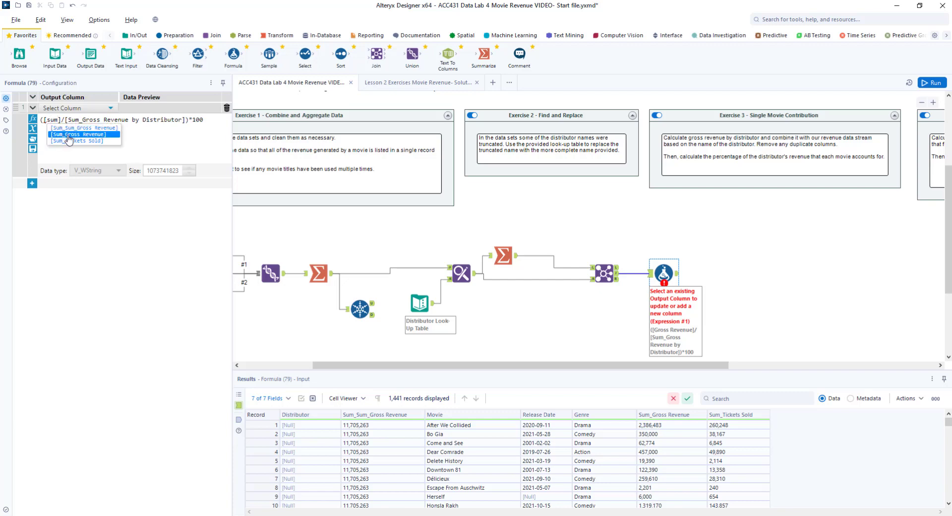
left_click(67, 134)
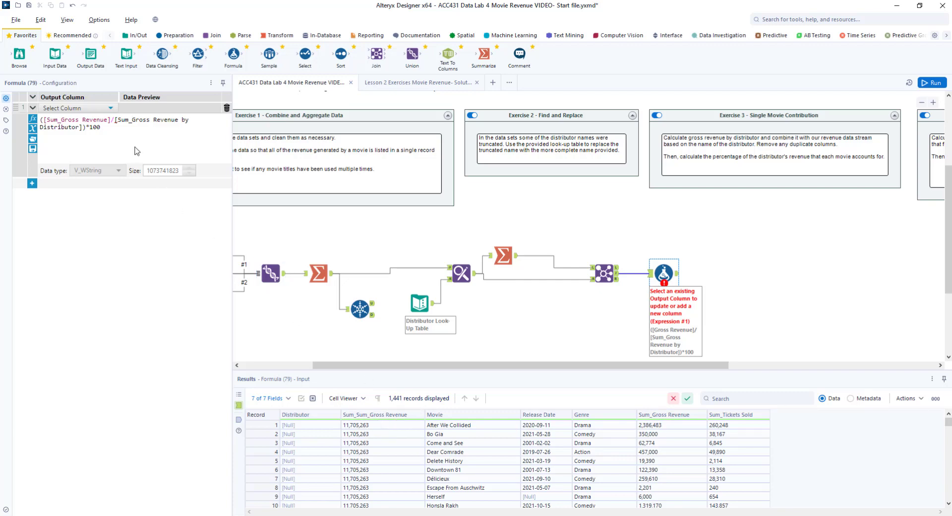
Insert [Sum_Sum_Gross Revenue] after the division sign in the Formula expression and delete the preceding [Sum_Gross Revenue]/
type("Sum_")
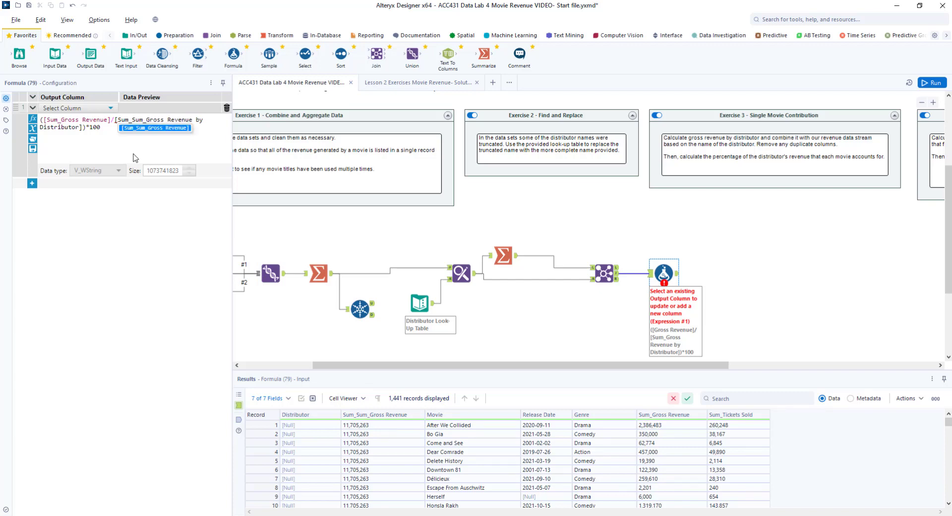
left_click(146, 130)
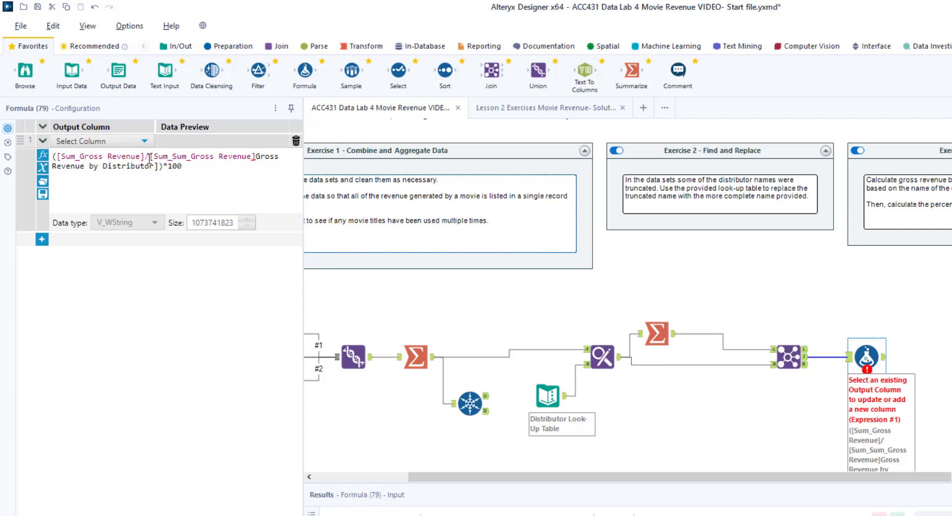
left_click_drag(150, 157, 59, 157)
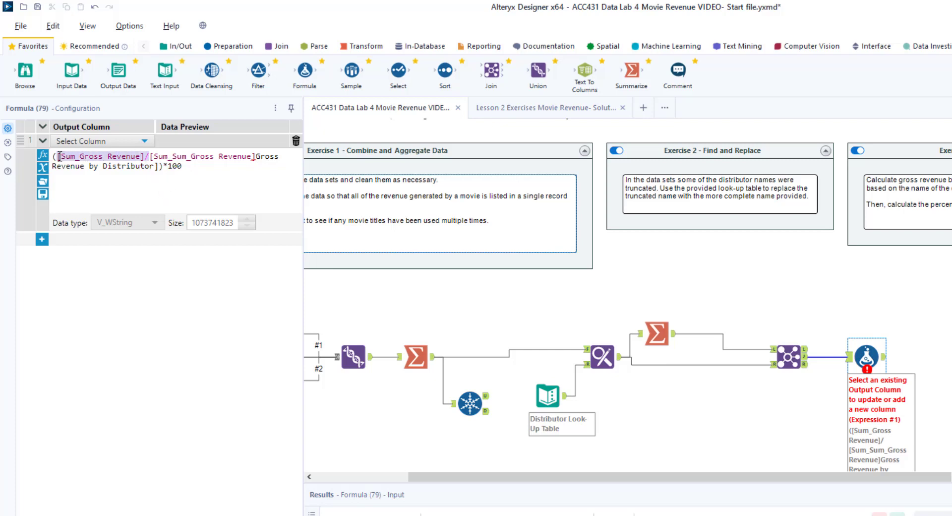
key("BackSpace")
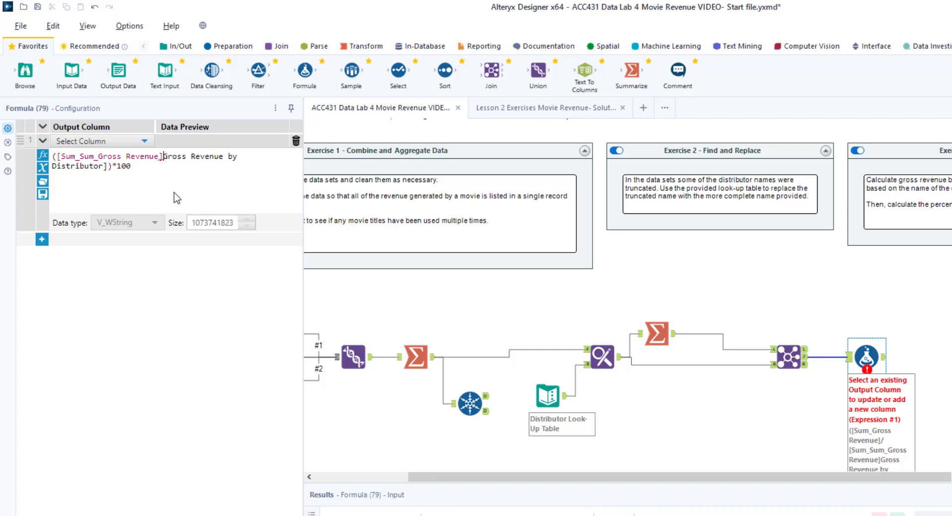
Put a division sign after [Sum_Sum_Gross Revenue] and delete the leftover text Gross Revenue by Distributor
type("/")
key("Delete")
key("Delete")
key("Delete")
key("Delete")
key("Delete")
key("Delete")
key("Delete")
key("Delete")
key("Delete")
key("Delete")
key("Delete")
key("Delete")
key("Delete")
key("Delete")
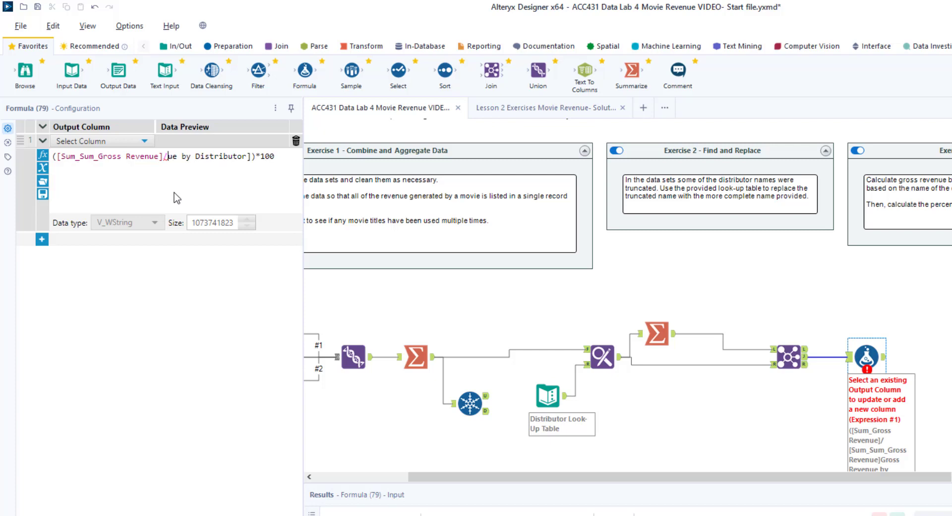
key("Delete")
key("Delete")
key("Delete")
key("Delete")
key("Delete")
key("Delete")
key("Delete")
key("Delete")
key("Delete")
key("Delete")
key("Delete")
key("Delete")
key("Delete")
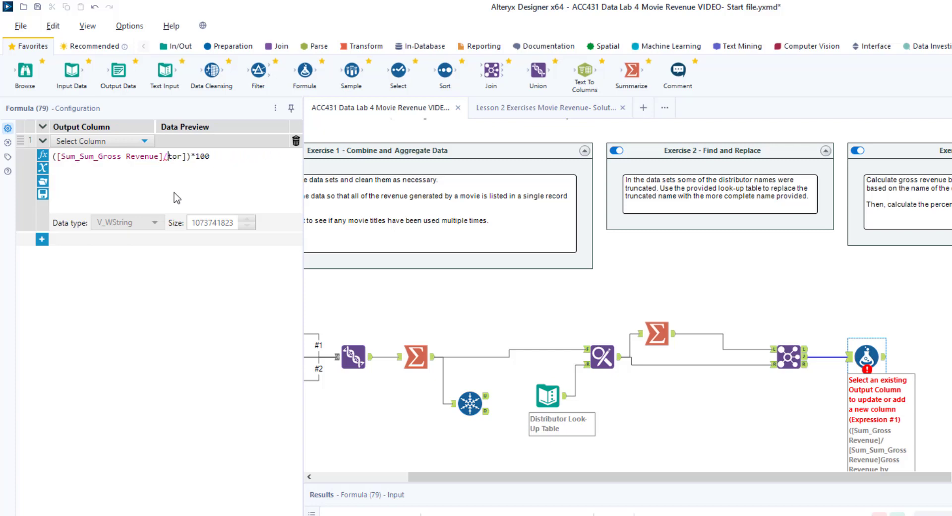
key("Delete")
Change the expression's numerator to [Sum_Gross Revenue] and its divisor to [Sum_Sum_Gross Revenue], followed by *100
left_click(97, 155)
key("BackSpace")
key("BackSpace")
key("BackSpace")
key("BackSpace")
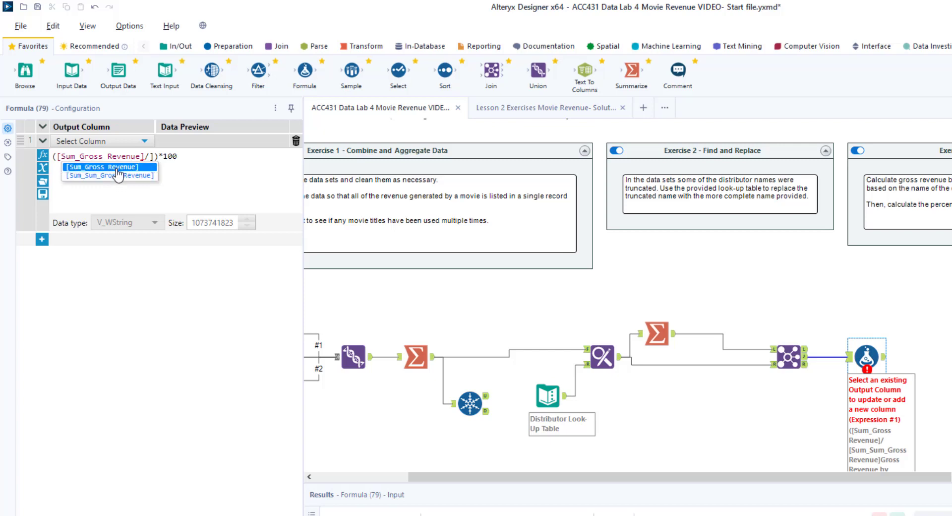
left_click(117, 168)
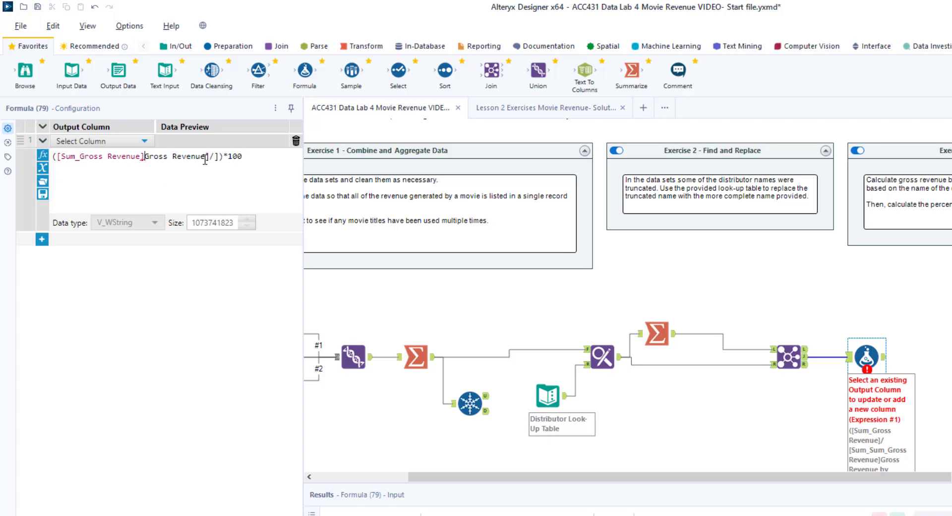
left_click_drag(256, 158, 146, 159)
type("/[")
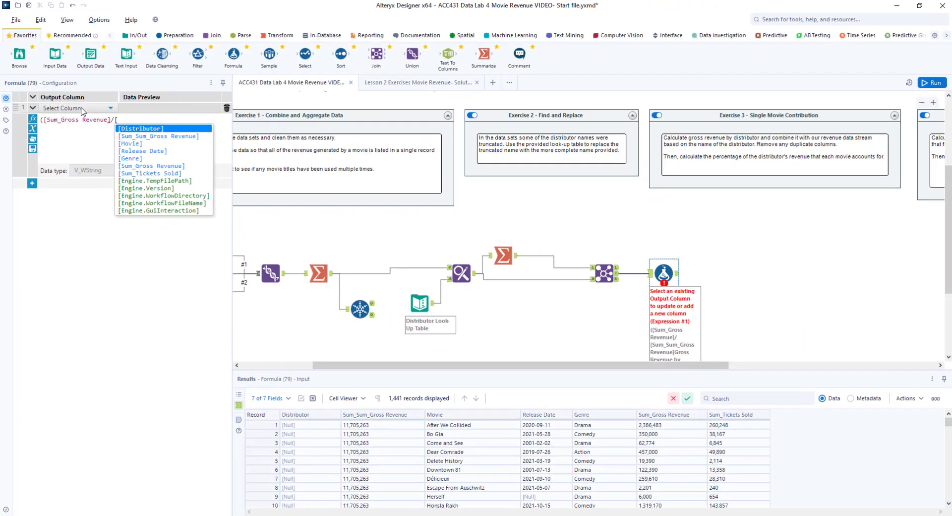
left_click(152, 136)
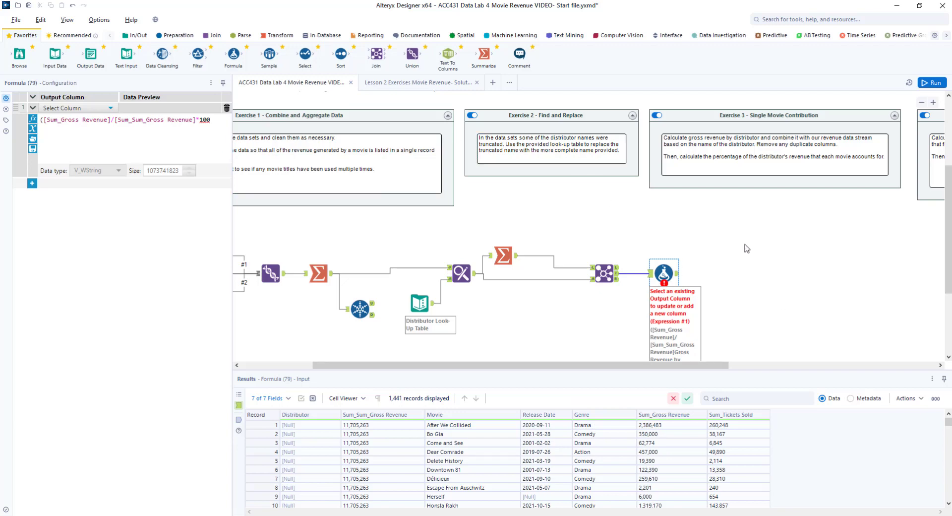
Direct the formula to a new output column named Distribution Percent and run the workflow
left_click(82, 109)
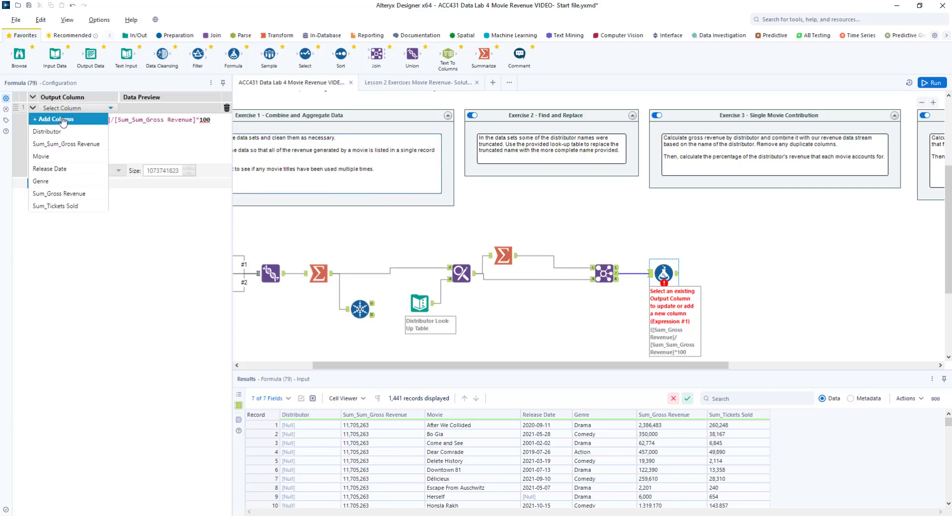
left_click(62, 119)
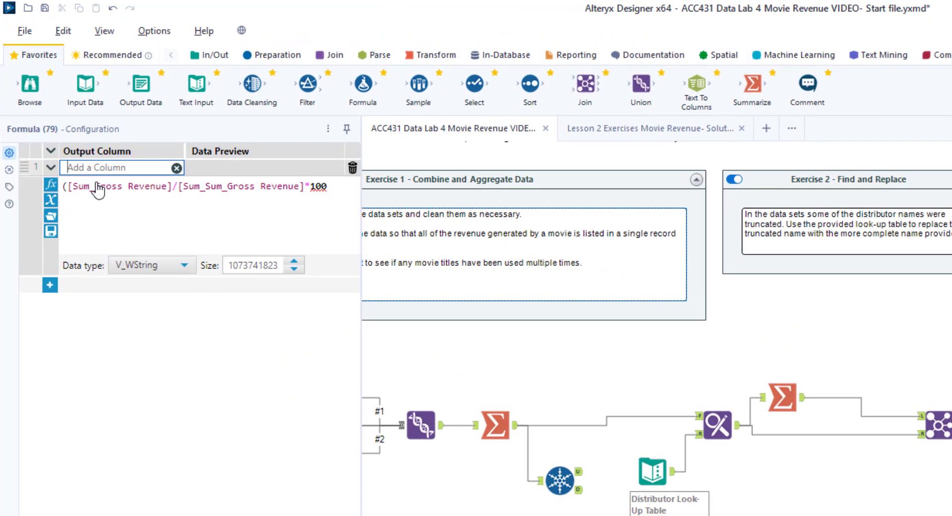
type("Distribution Percent")
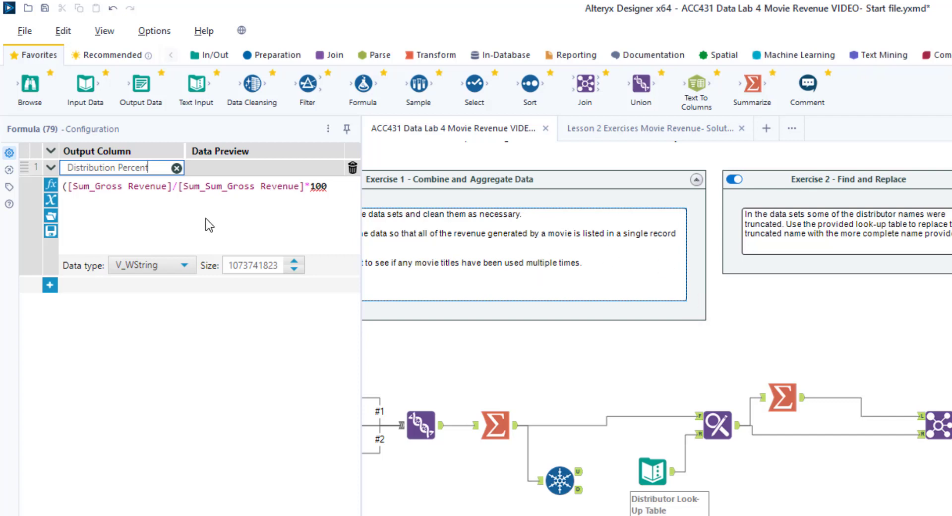
key("ctrl+r")
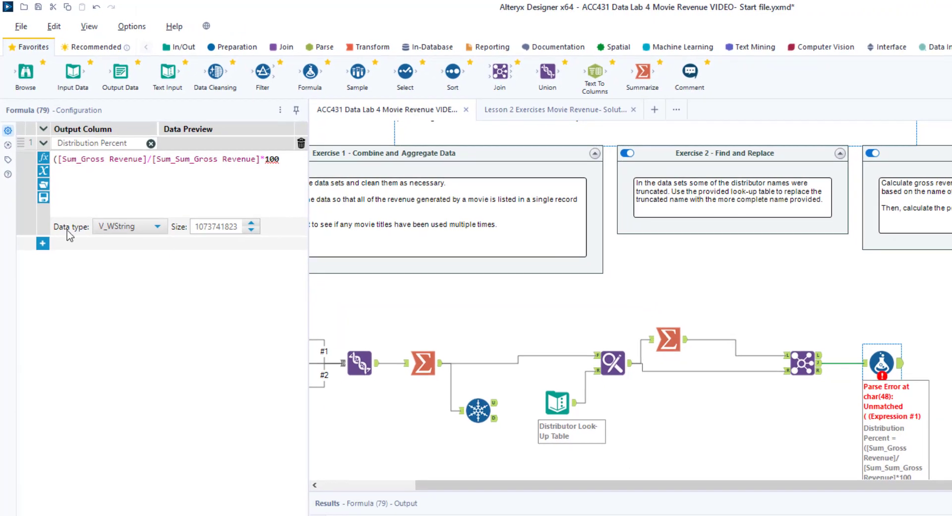
Set the Distribution Percent column's data type to Double and run the workflow
left_click(158, 227)
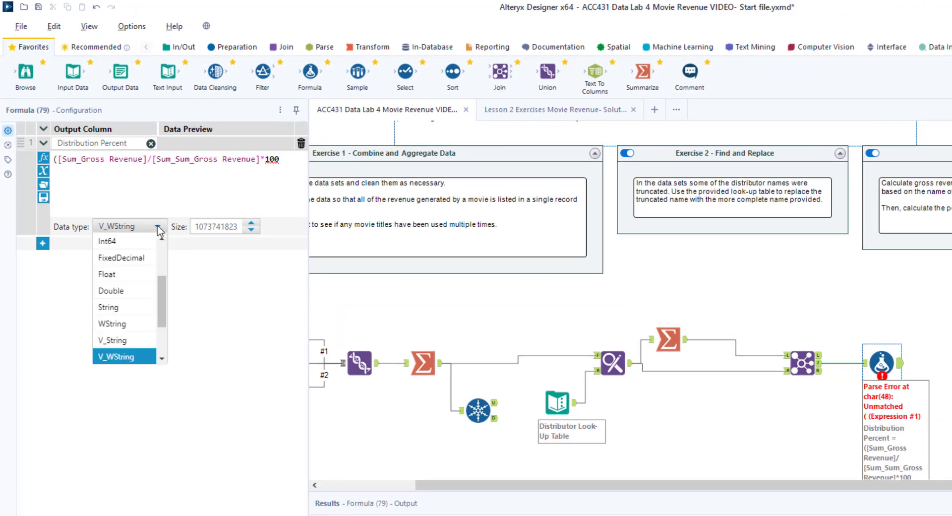
left_click(114, 291)
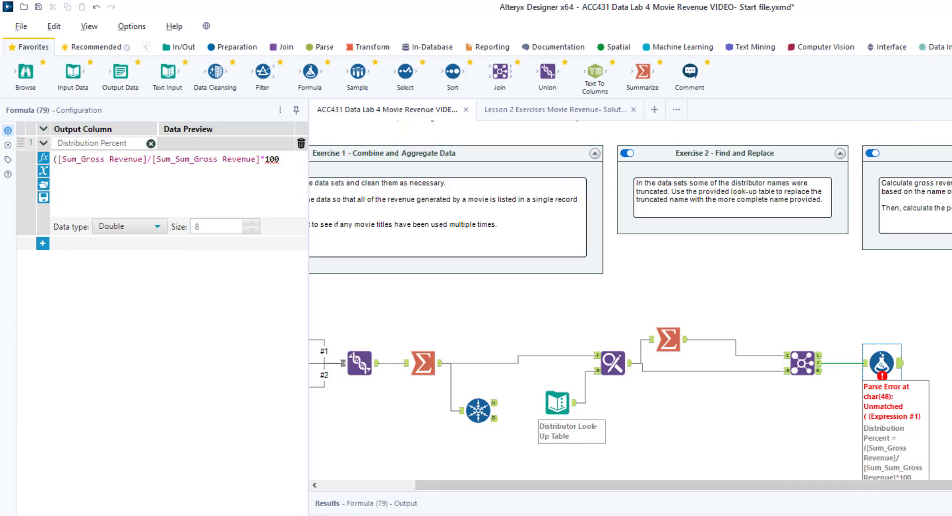
key("ctrl+r")
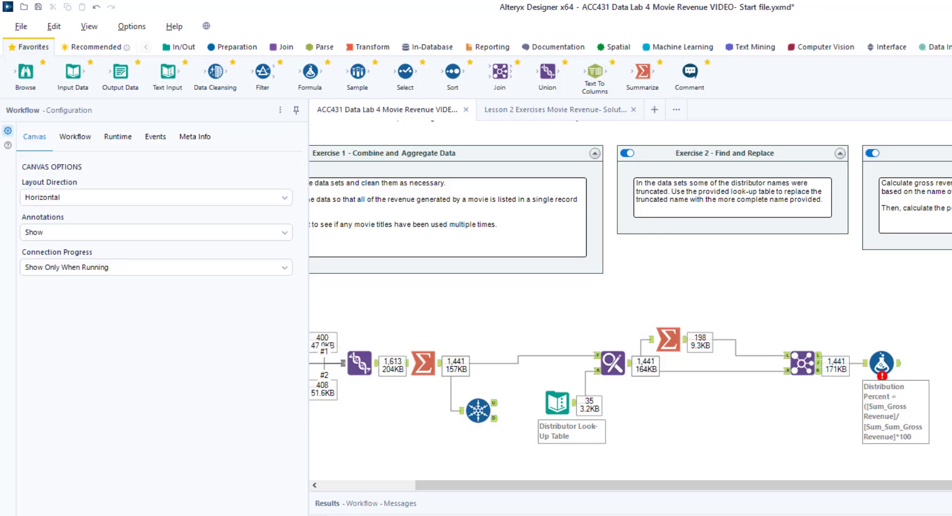
Add the missing closing parenthesis before *100 in the Formula expression and run the workflow to view its output
left_click(881, 363)
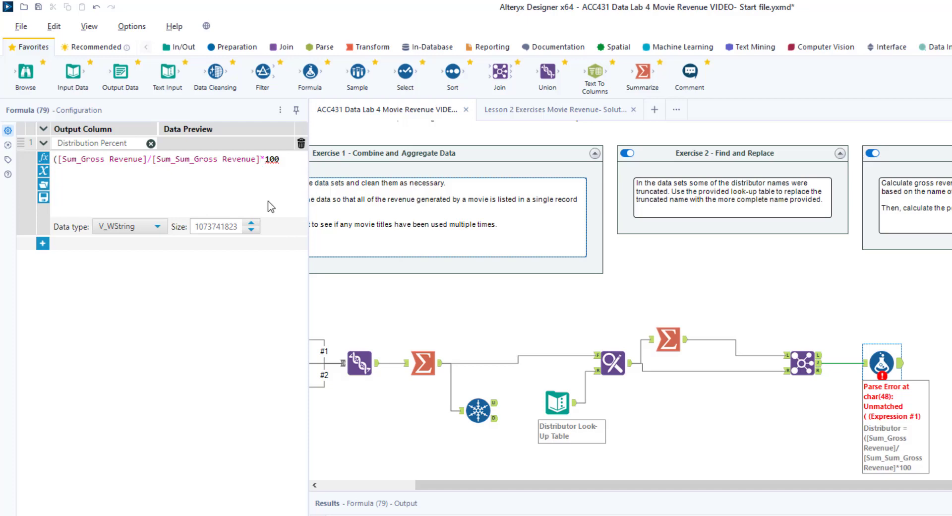
type(")")
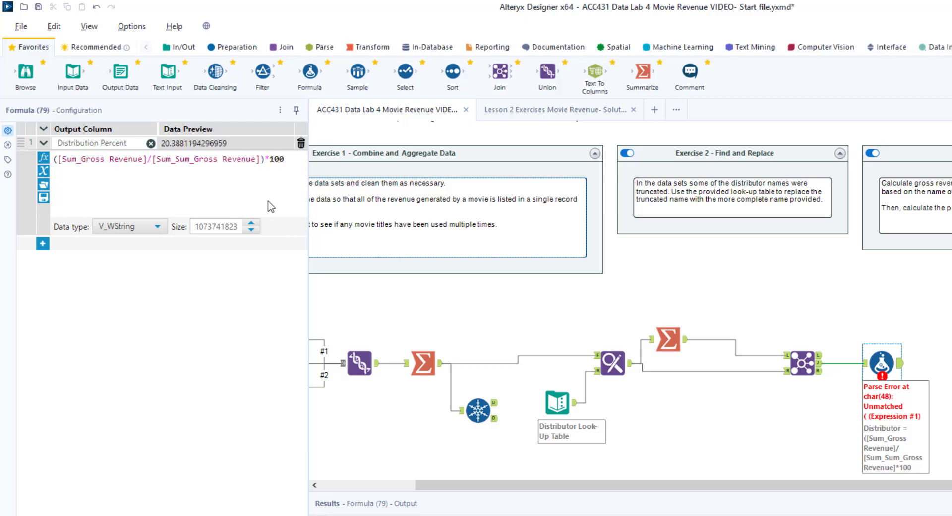
left_click(949, 289)
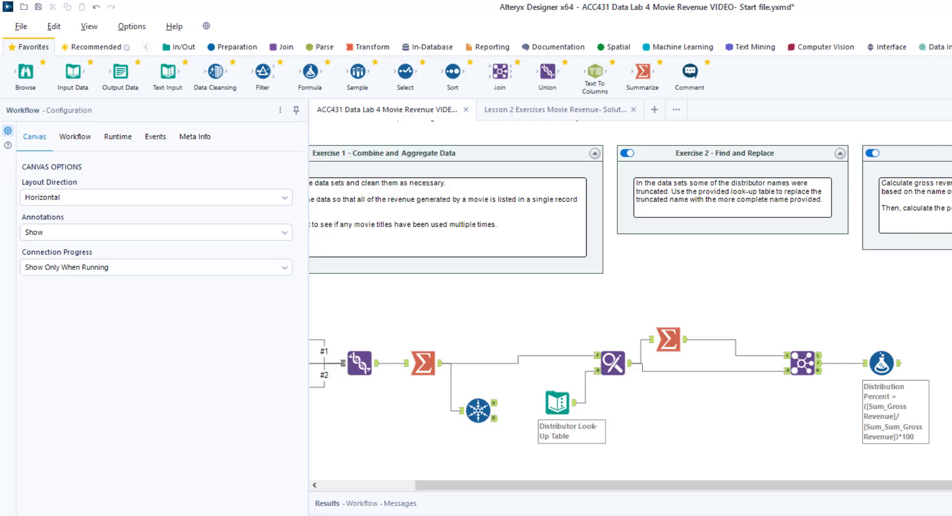
key("ctrl+r")
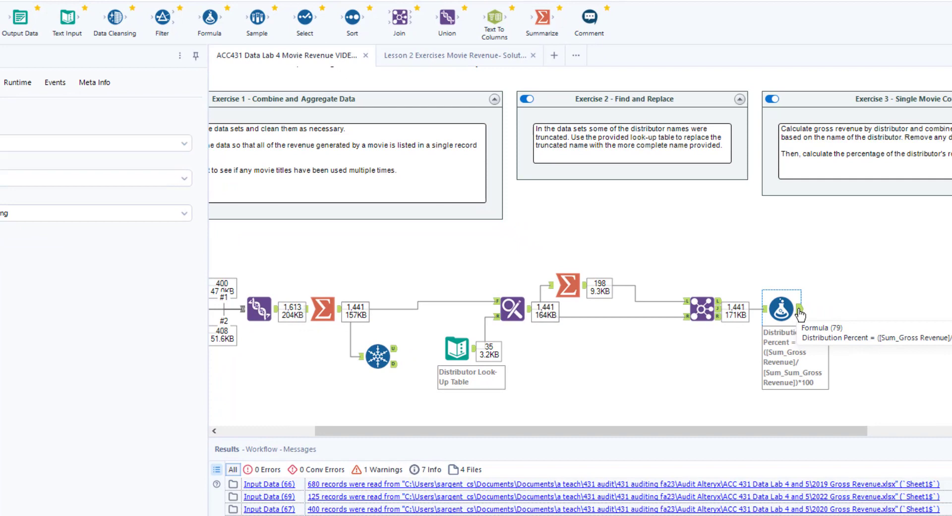
left_click(899, 364)
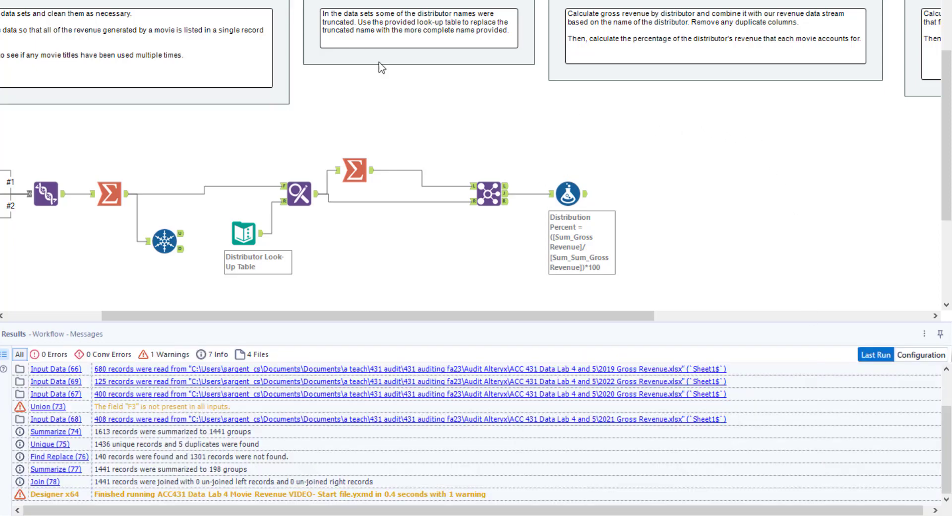
Add a Sort tool after the Formula tool, connect the Formula output to it, and run the workflow
left_click_drag(510, 3, 710, 193)
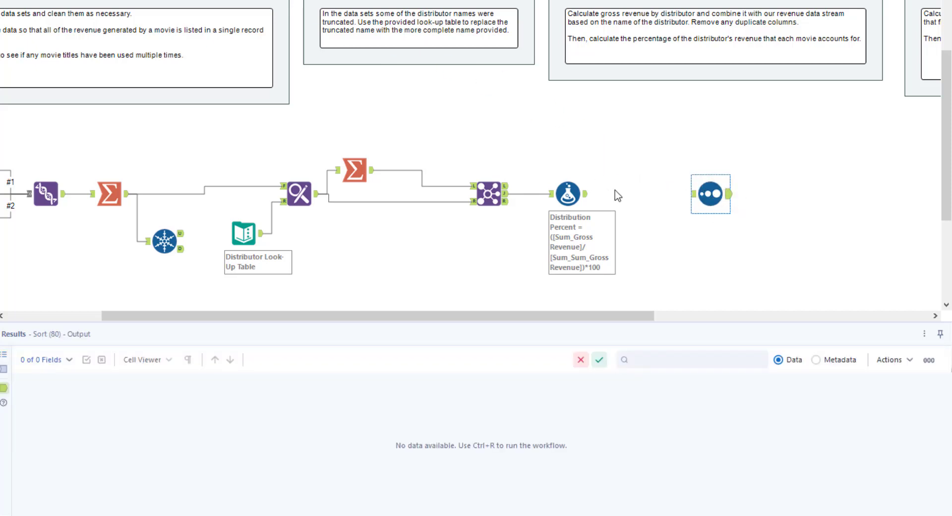
left_click_drag(587, 194, 692, 195)
key("ctrl+r")
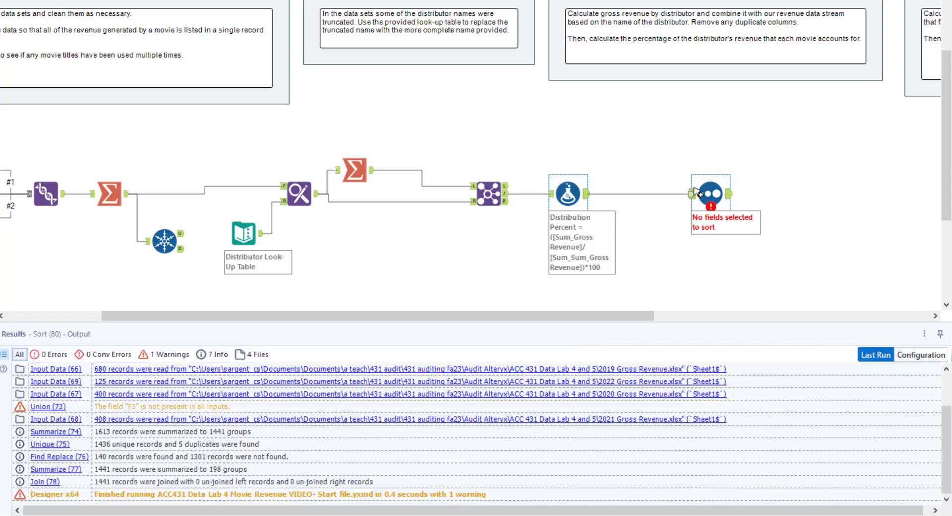
Configure the Sort tool to order records by Distribution Percent, Descending
left_click(707, 191)
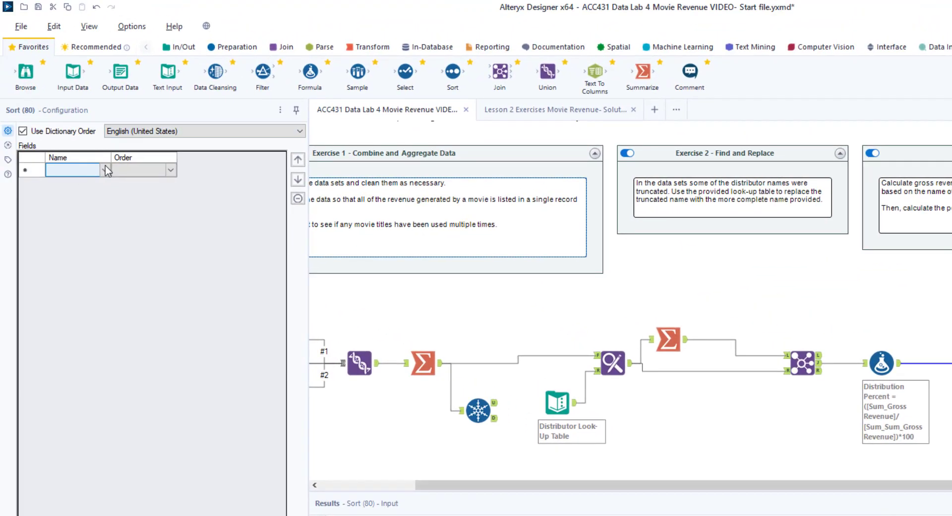
left_click(105, 170)
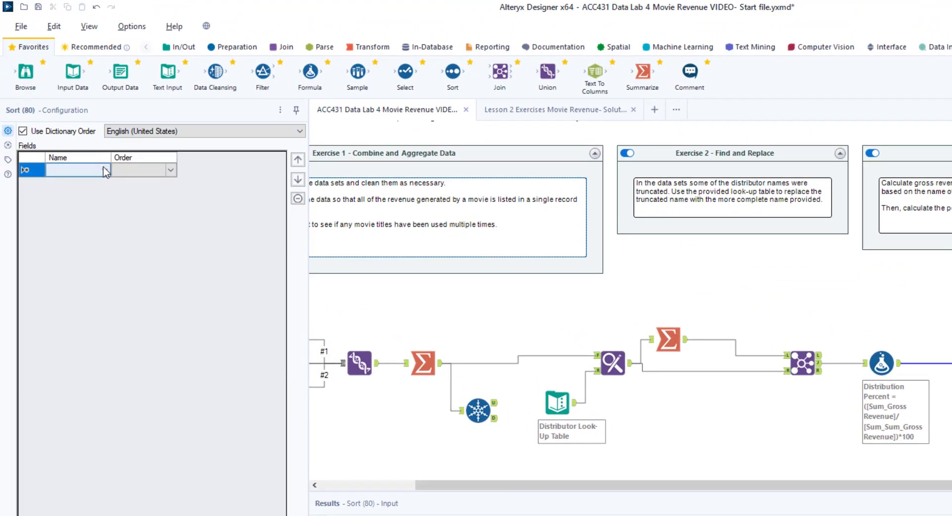
left_click(70, 170)
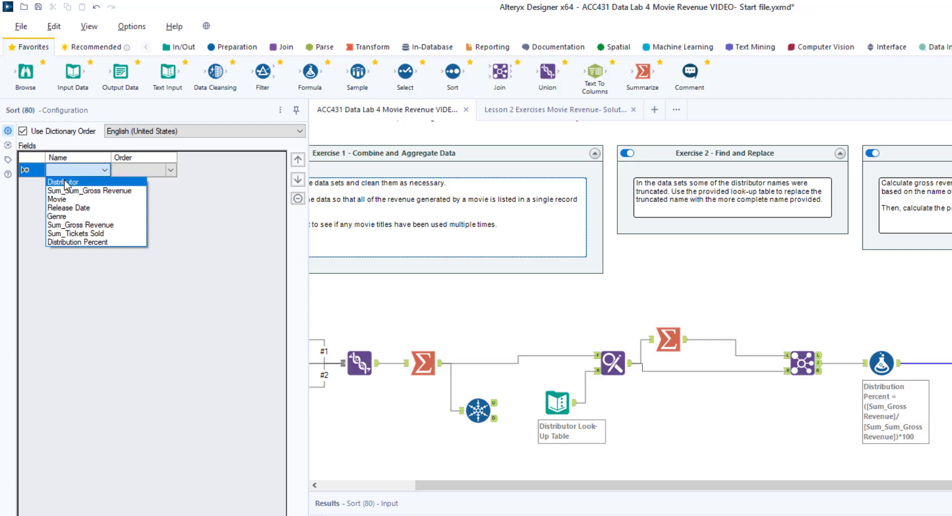
left_click(74, 242)
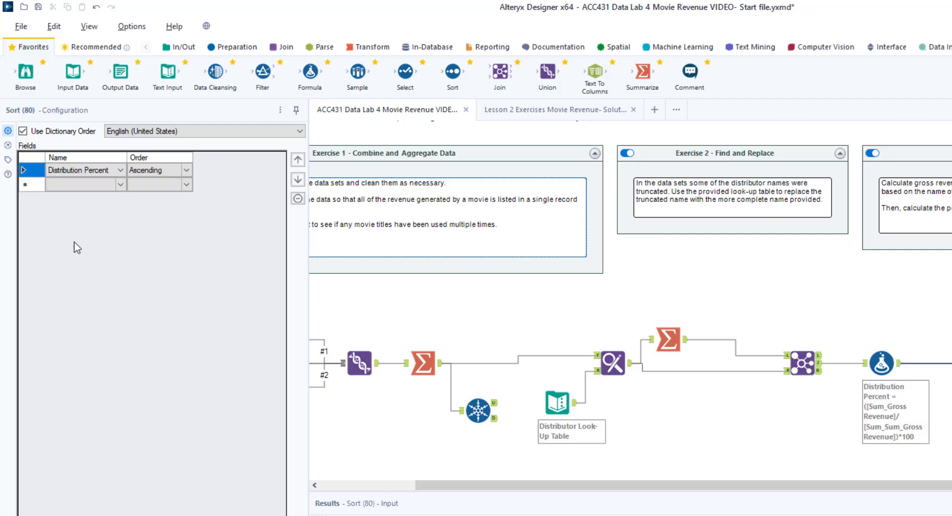
left_click(187, 171)
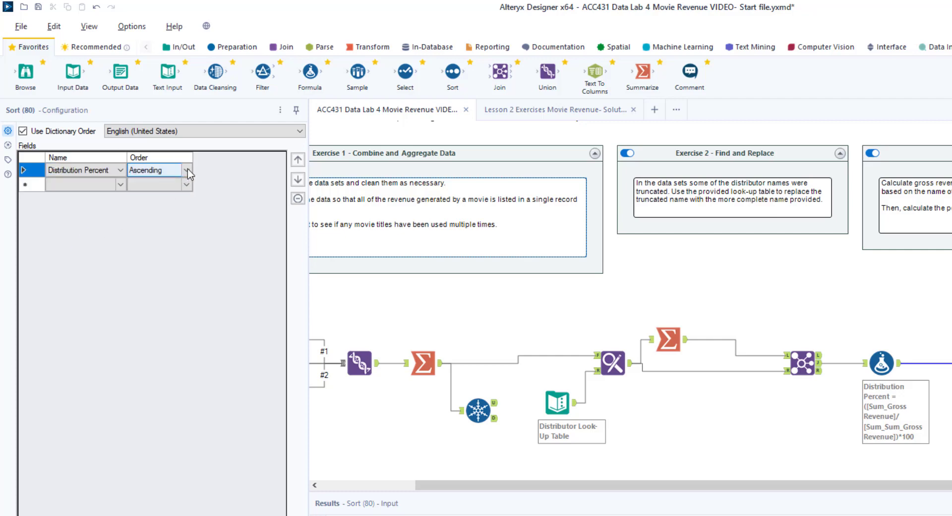
left_click(187, 171)
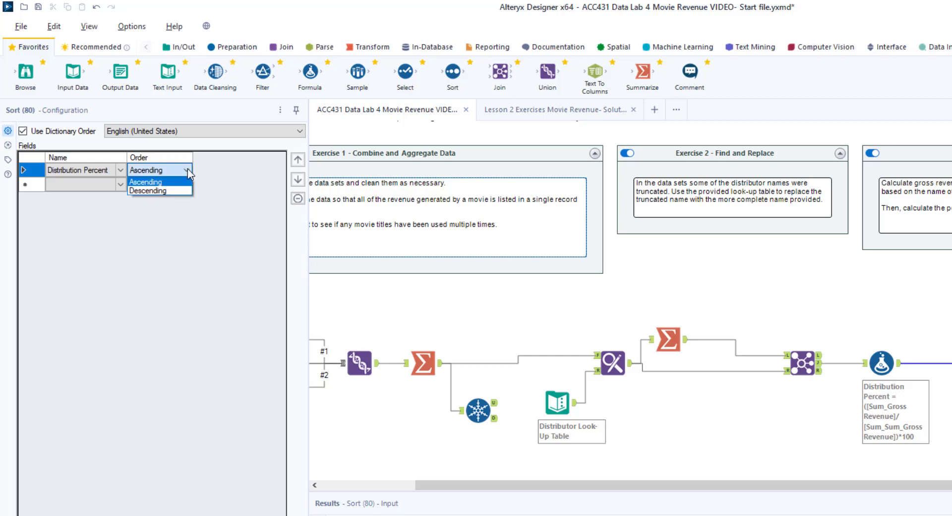
left_click(162, 190)
Change the Sort tool's first sort field to Sum_Gross Revenue
left_click(121, 185)
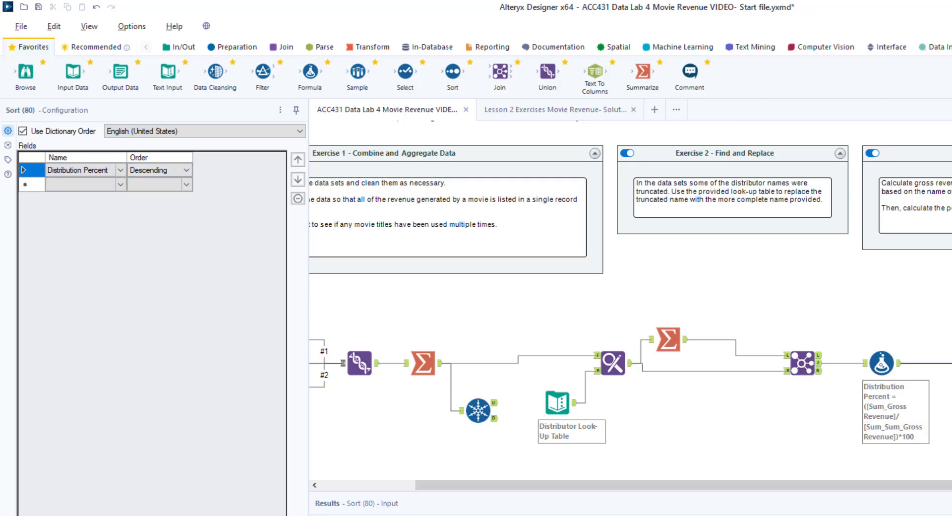
left_click(121, 171)
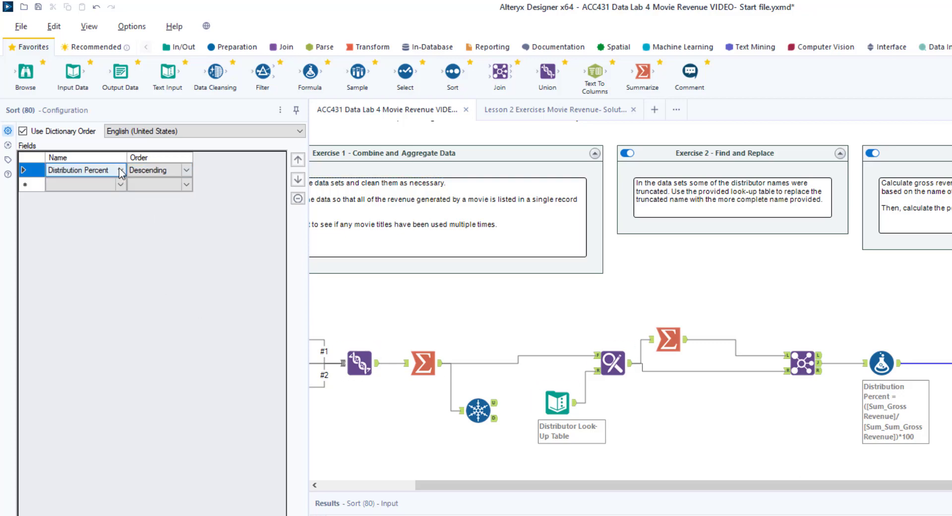
left_click(121, 171)
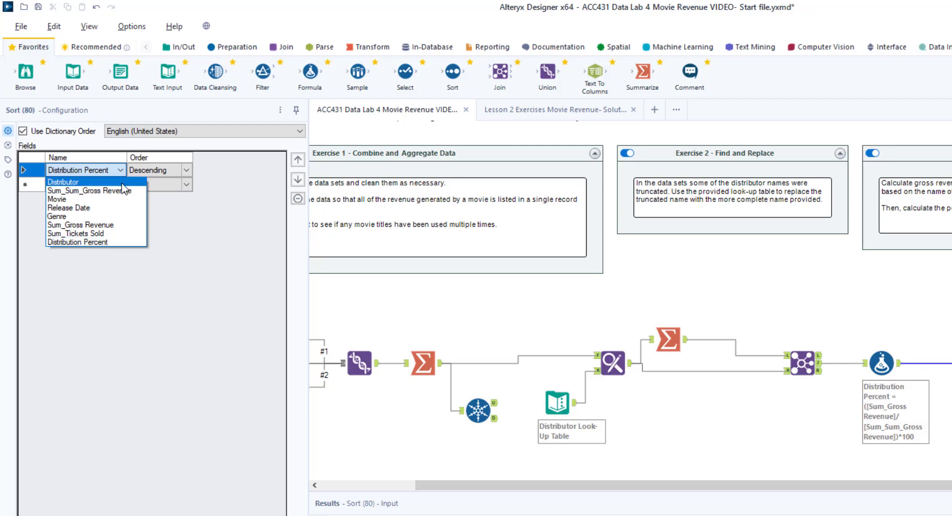
left_click(114, 225)
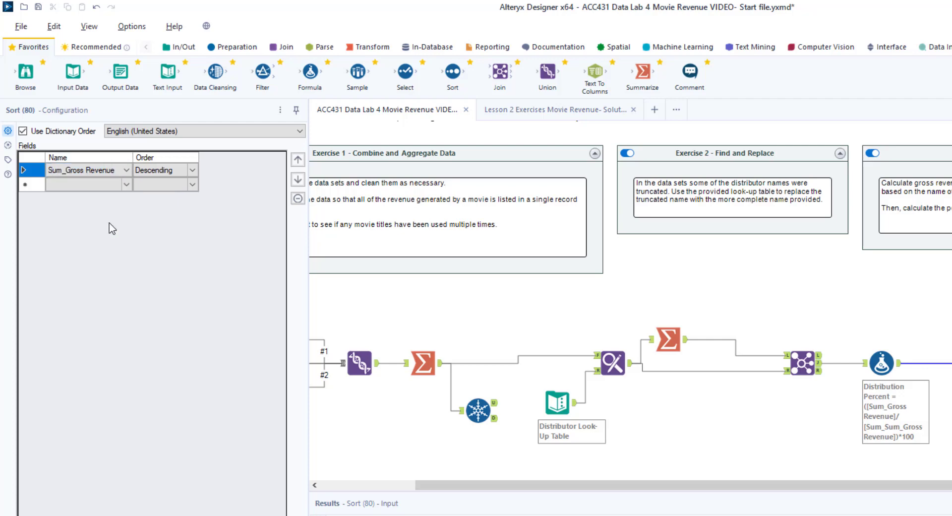
Add Distribution Percent as the Sort tool's second sort field and set its order to Descending
left_click(127, 188)
left_click(127, 185)
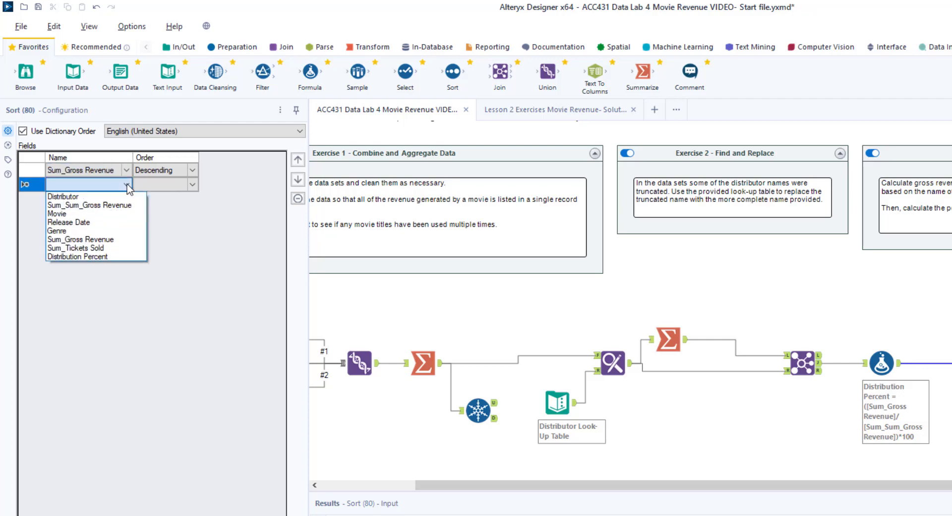
left_click(97, 257)
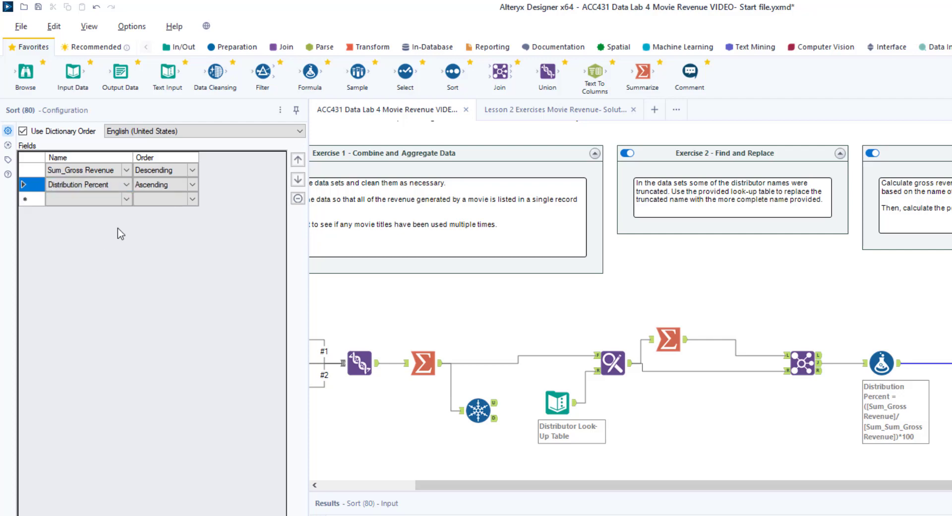
left_click(192, 185)
left_click(192, 184)
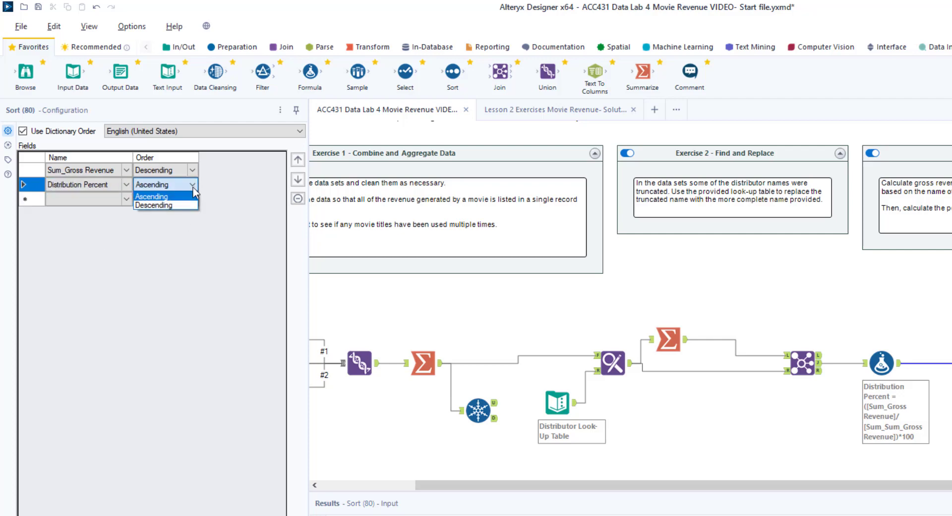
left_click(162, 203)
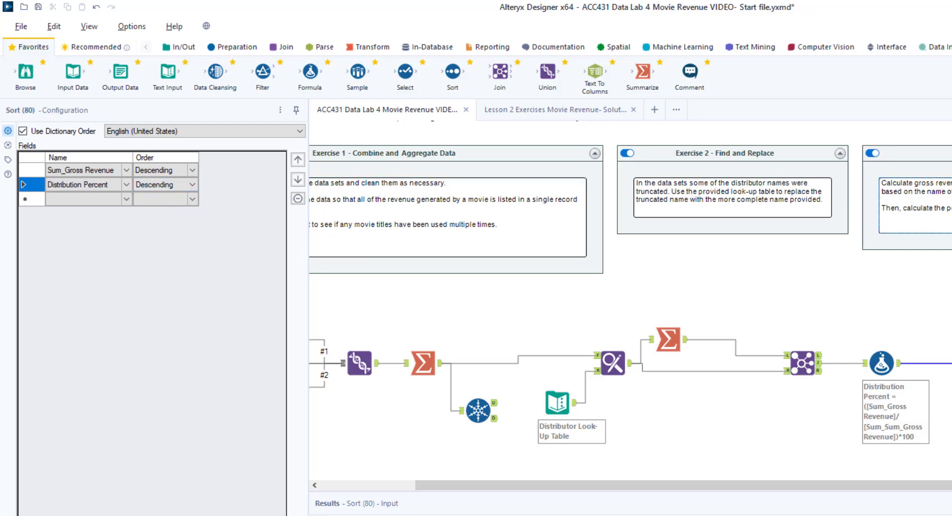
Run the workflow and review the Sort tool's output records in an enlarged results area
left_click_drag(645, 485, 865, 485)
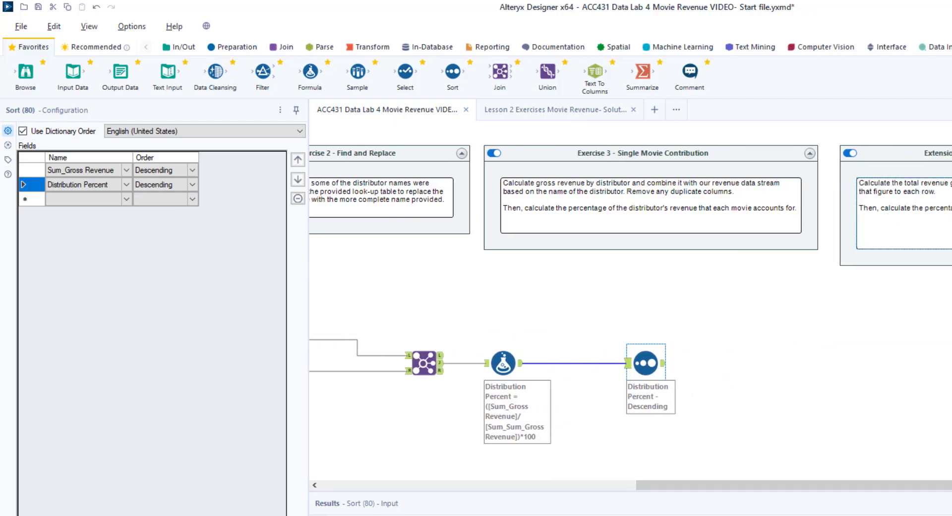
left_click(853, 147)
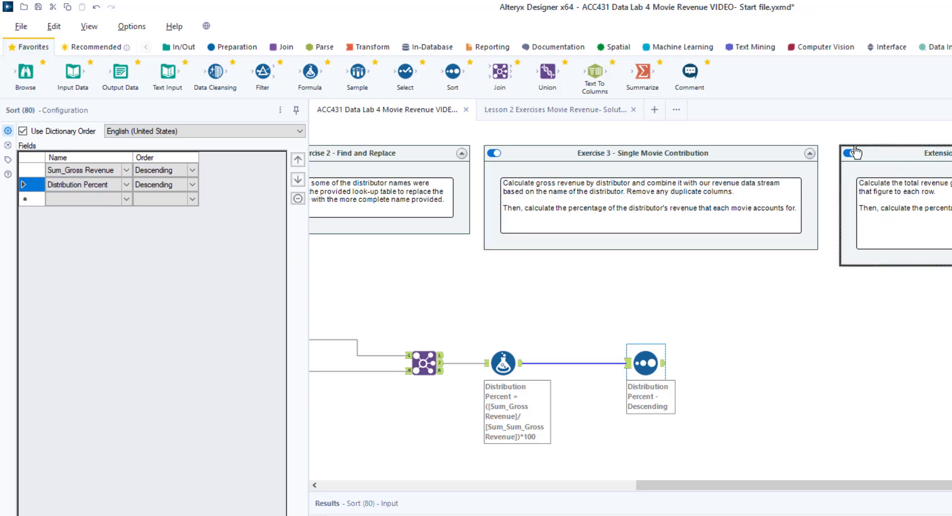
left_click(901, 181)
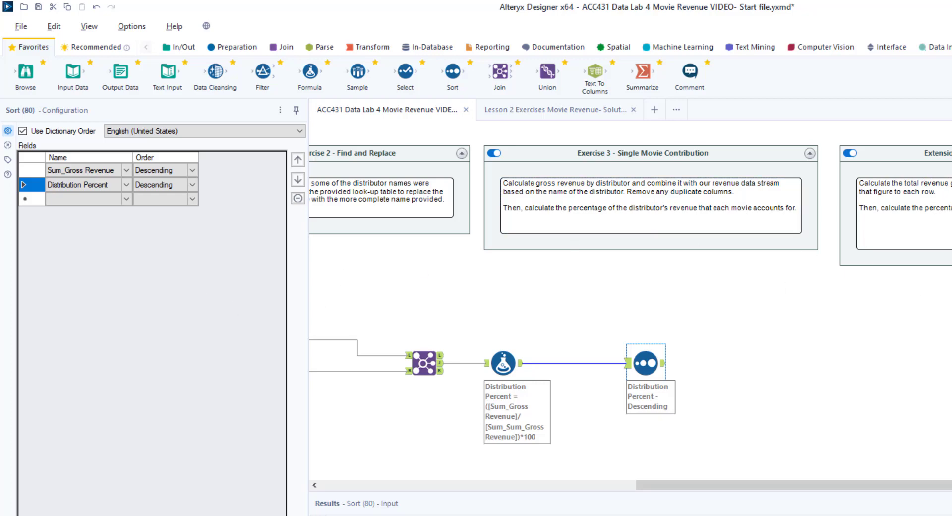
key("ctrl+r")
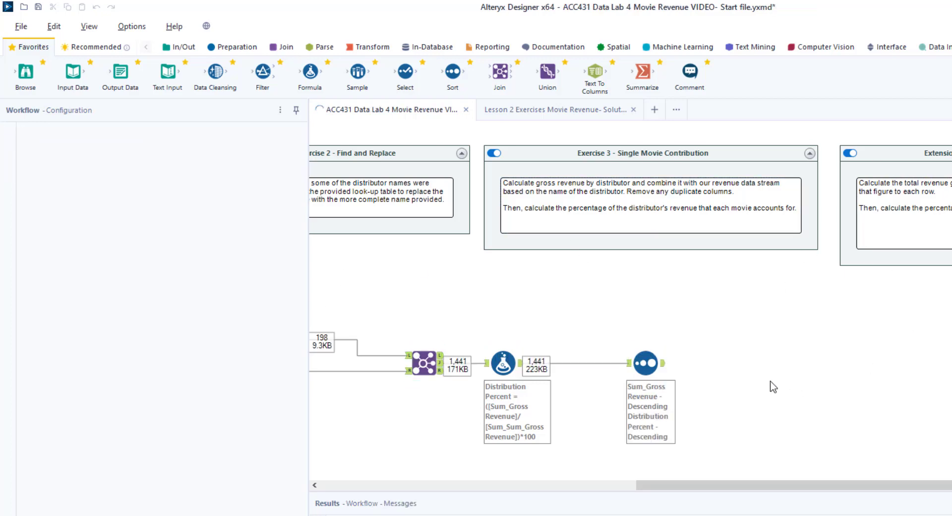
left_click(646, 362)
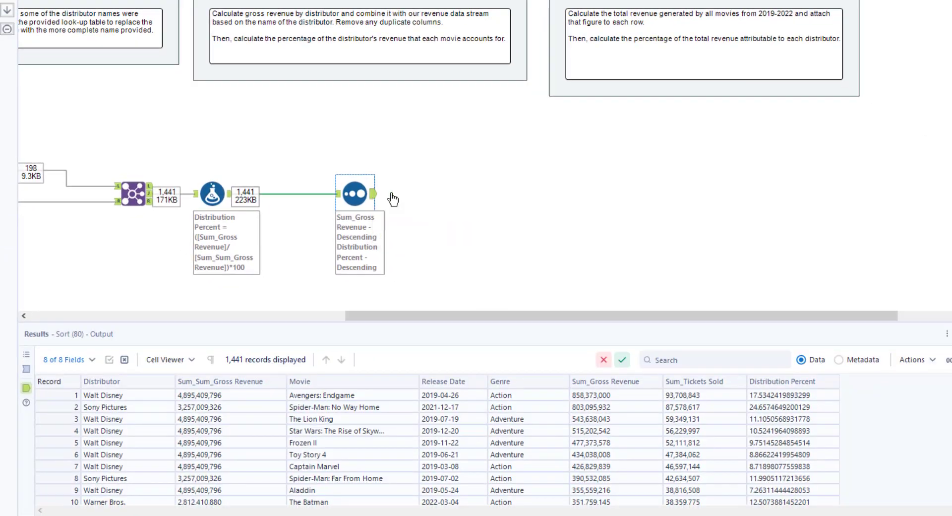
scroll(613, 191, "down", 1)
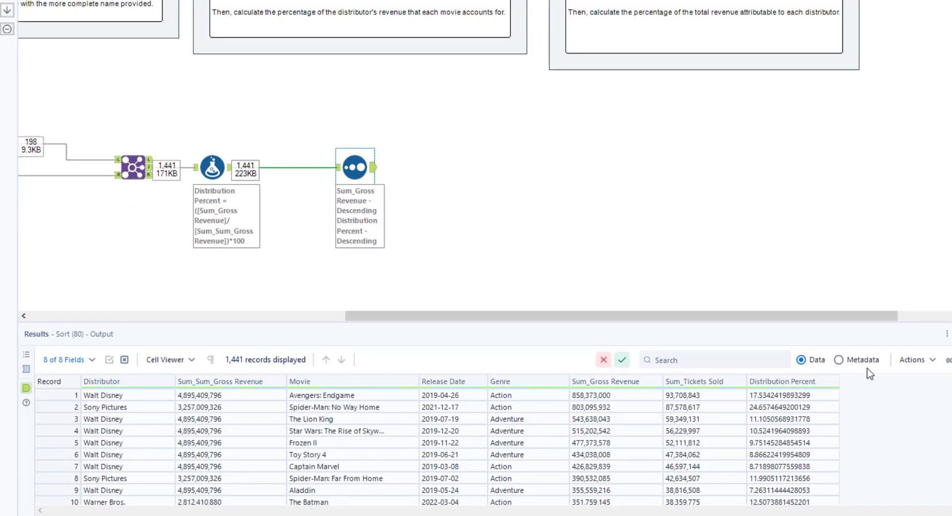
scroll(909, 392, "down", 1)
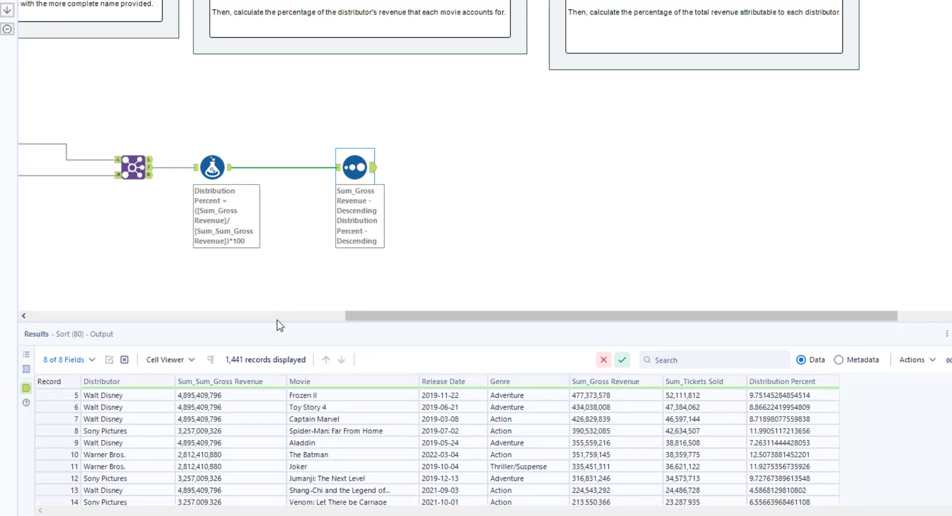
left_click_drag(276, 322, 290, 176)
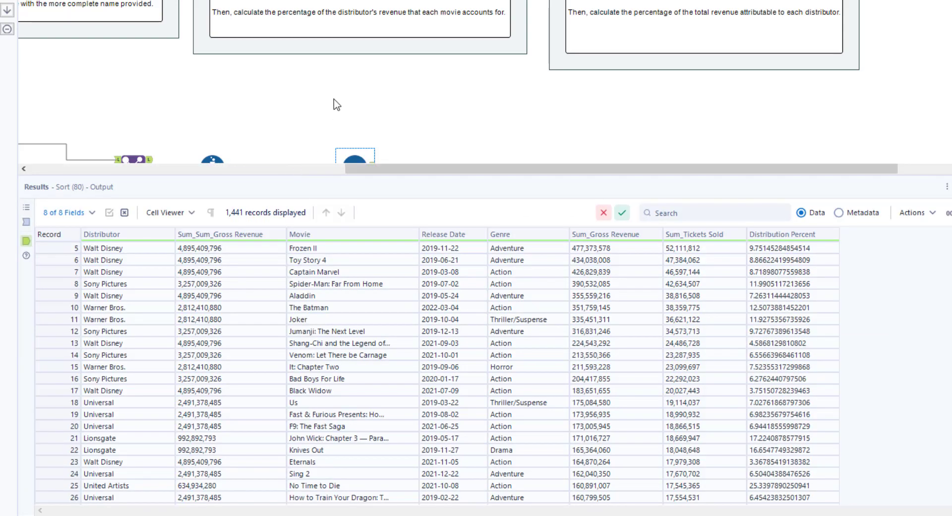
scroll(337, 99, "down", 2)
scroll(337, 92, "down", 2)
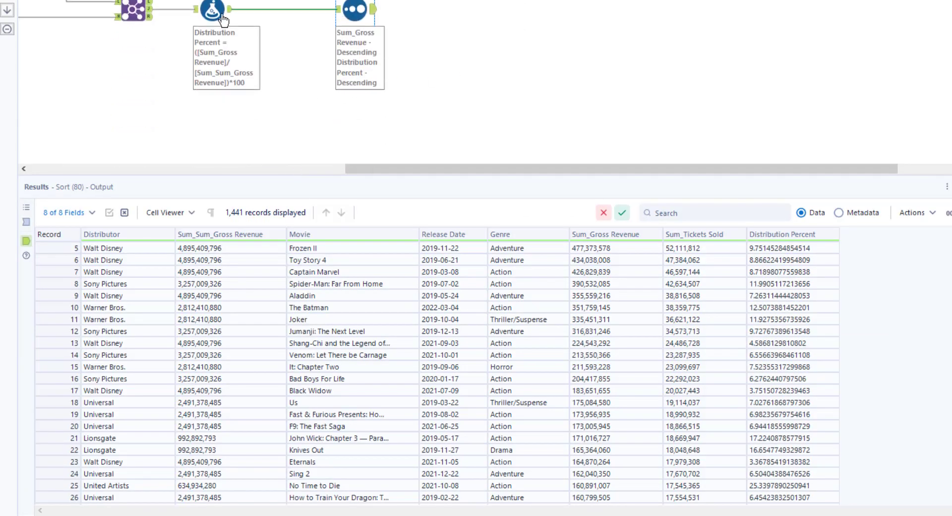